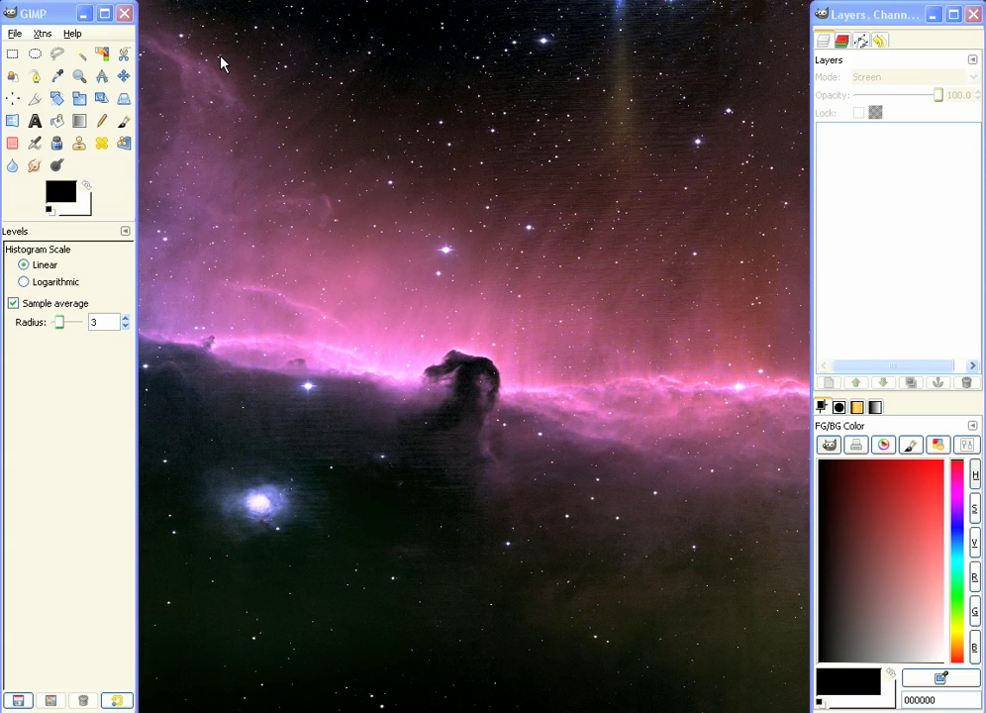
Bring the GIMP toolbox to the front and show its File menu.
{"action": "left_click", "coordinate": [46, 16]}
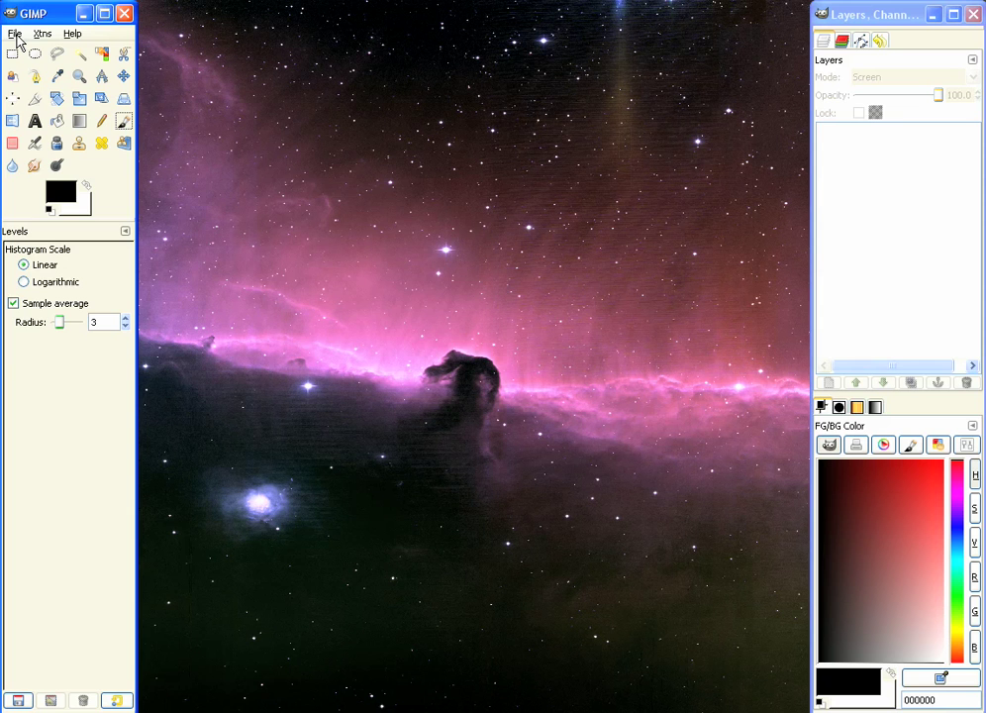
{"action": "left_click", "coordinate": [15, 35]}
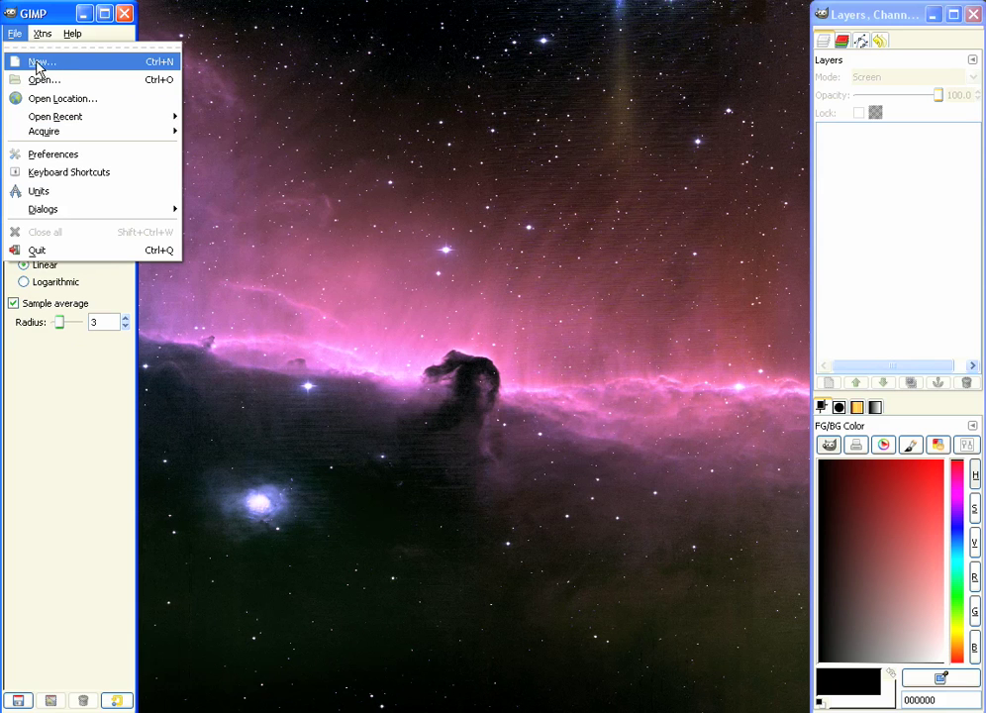
Create a new image from the 1024x768 template.
{"action": "left_click", "coordinate": [17, 36]}
{"action": "left_click", "coordinate": [17, 37]}
{"action": "left_click", "coordinate": [42, 63]}
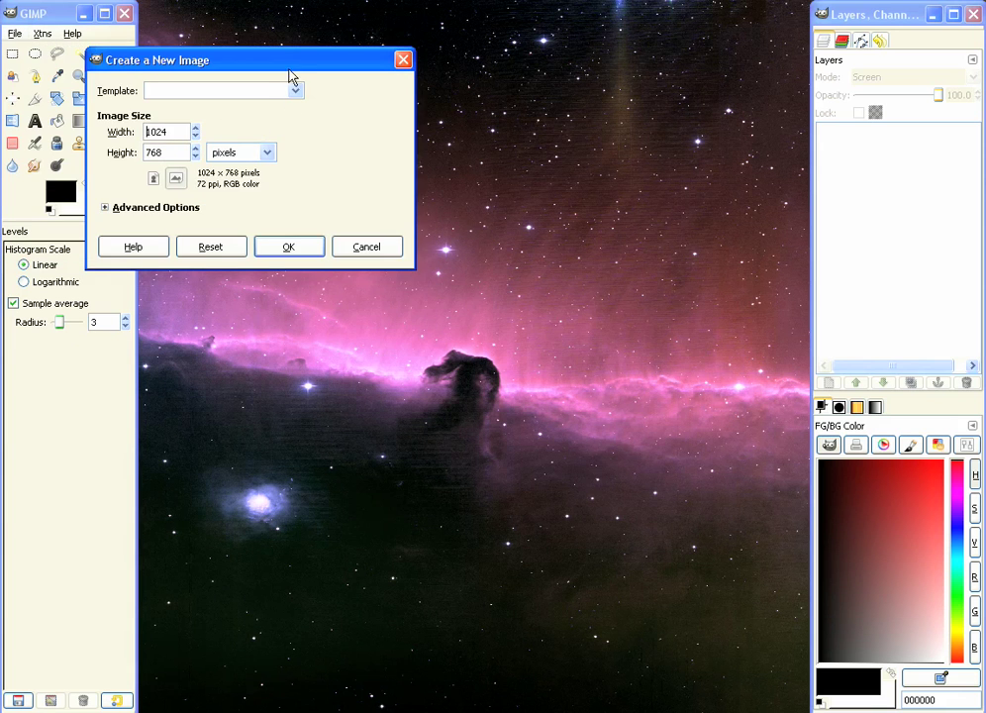
{"action": "left_click_drag", "start_coordinate": [230, 59], "coordinate": [253, 72]}
{"action": "left_click", "coordinate": [258, 103]}
{"action": "left_click", "coordinate": [223, 160]}
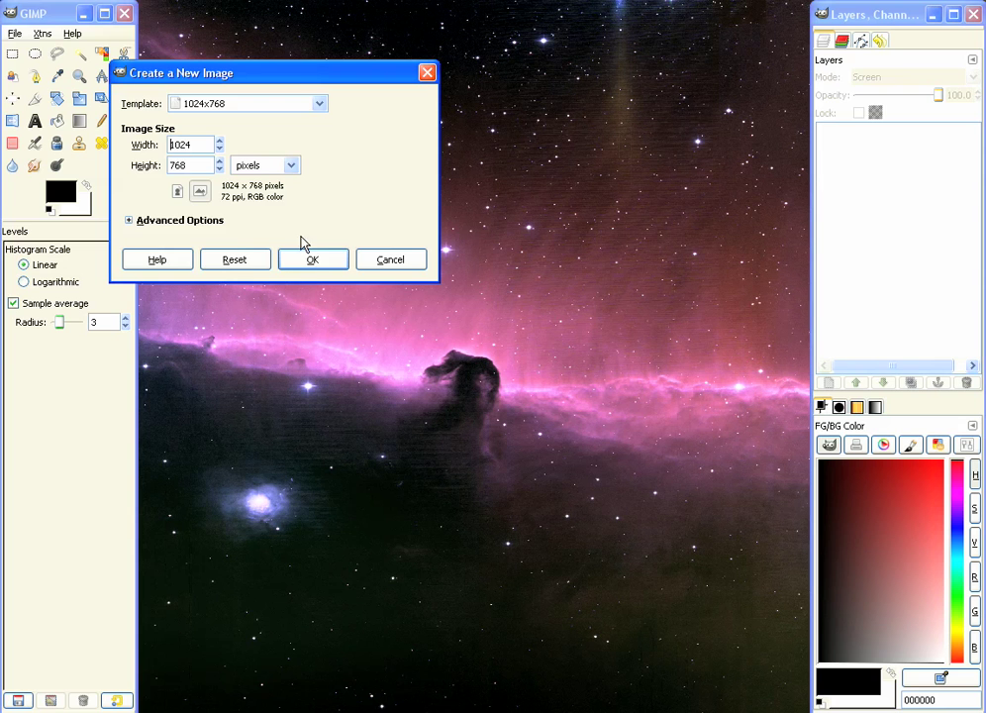
{"action": "left_click", "coordinate": [326, 260]}
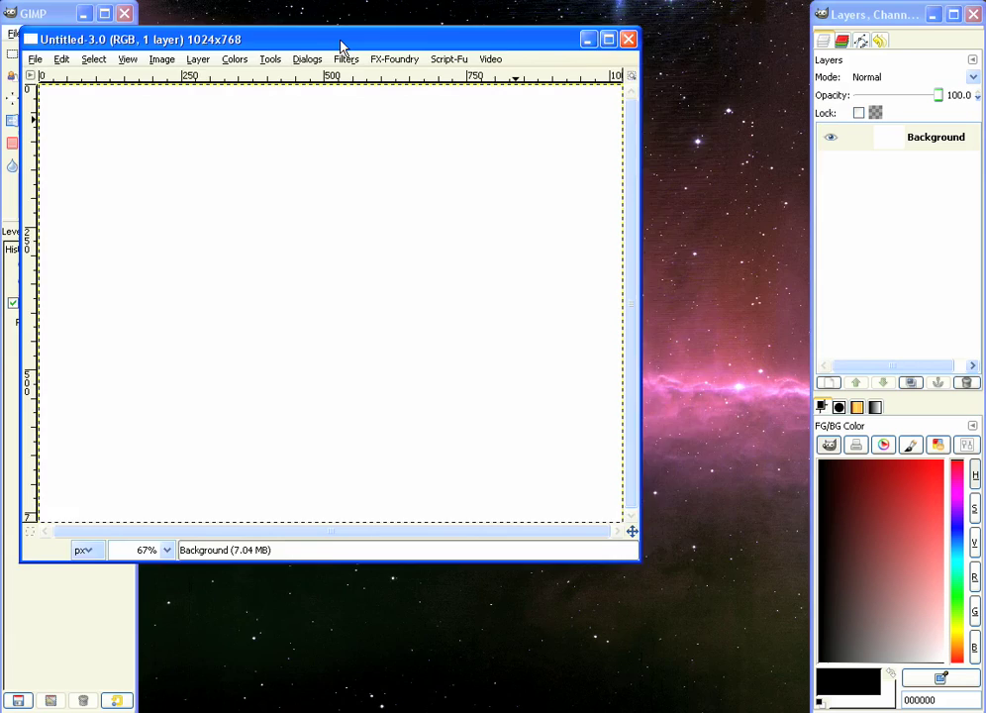
Center the image window and fill the canvas with the black foreground colour.
{"action": "left_click_drag", "start_coordinate": [342, 47], "coordinate": [465, 82]}
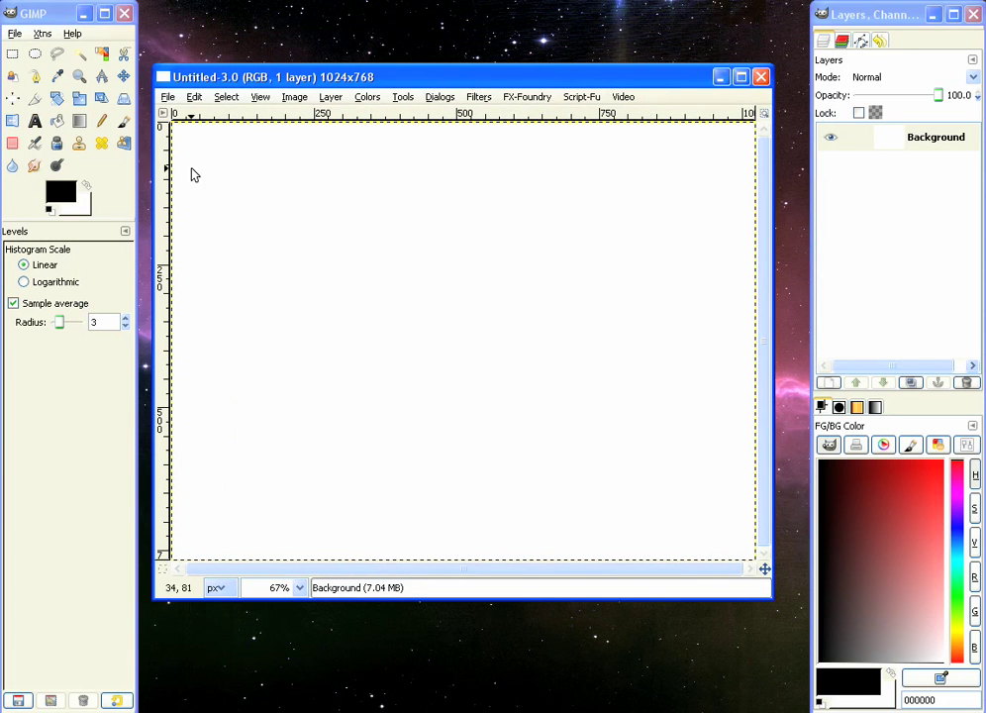
{"action": "left_click", "coordinate": [194, 99]}
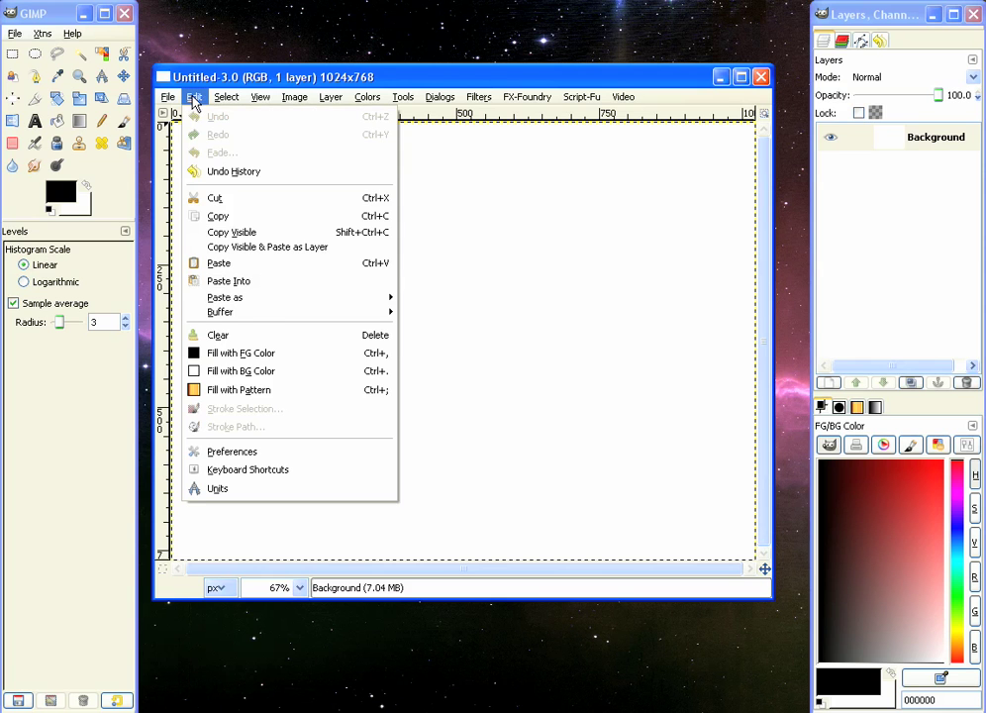
{"action": "left_click", "coordinate": [250, 353]}
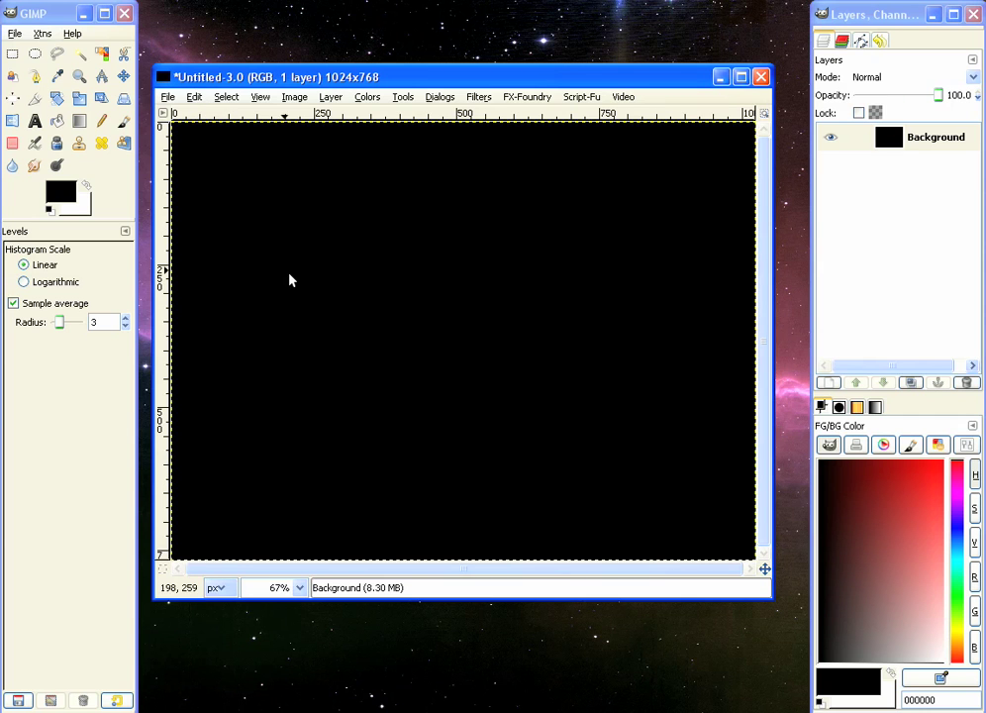
Launch Filters > Render > Nature > Flame and move its dialog aside.
{"action": "left_click", "coordinate": [479, 97]}
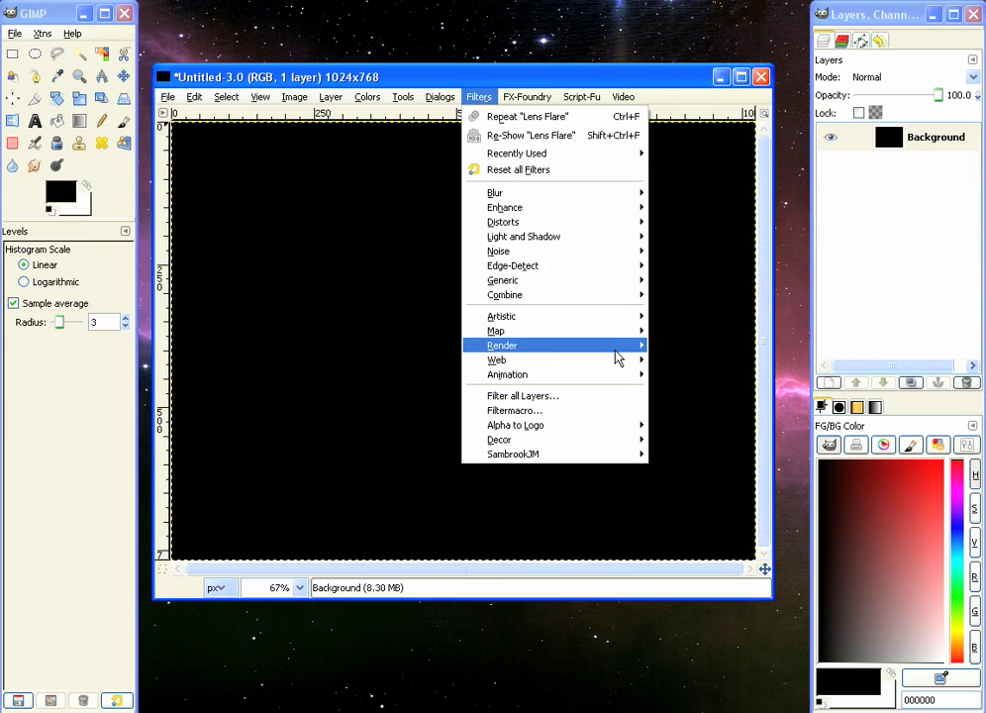
{"action": "mouse_move", "coordinate": [618, 358]}
{"action": "mouse_move", "coordinate": [698, 361]}
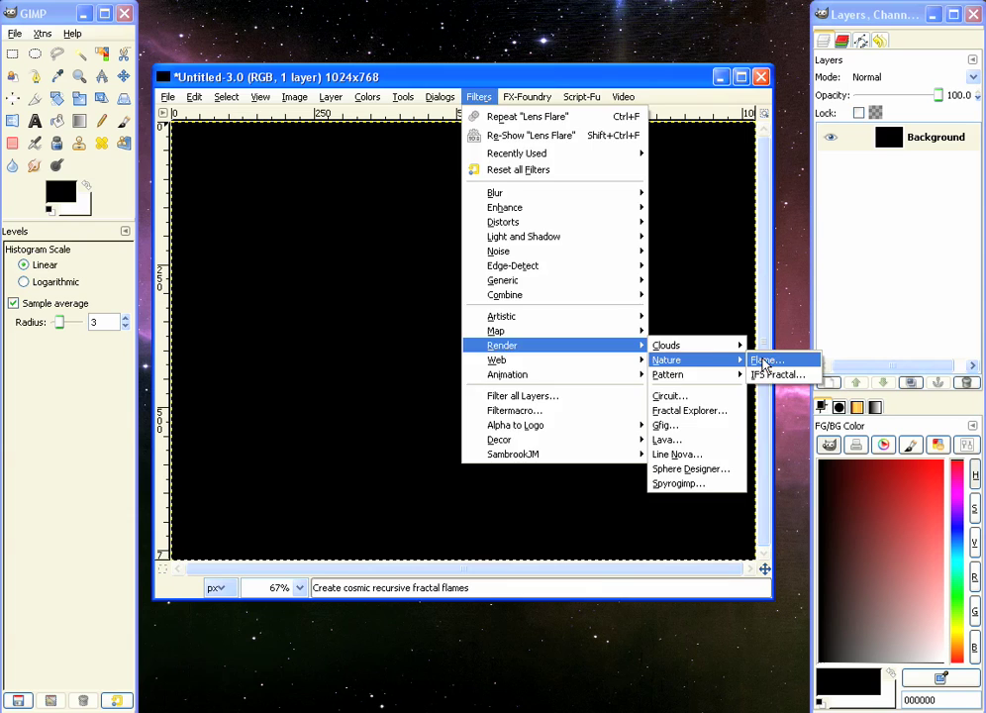
{"action": "left_click", "coordinate": [763, 363]}
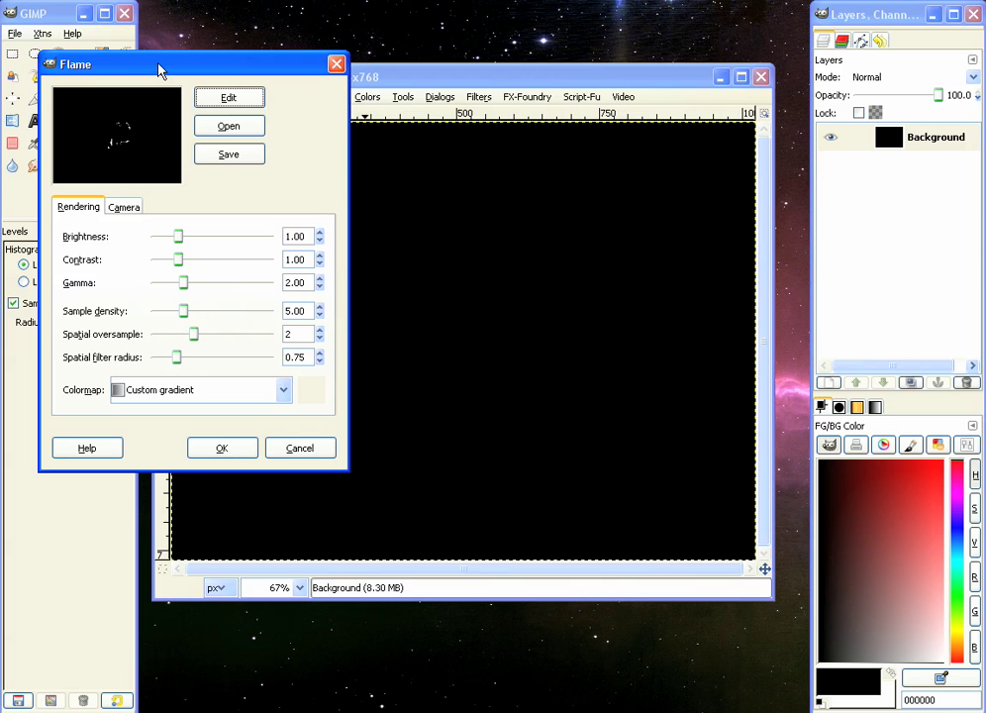
{"action": "left_click_drag", "start_coordinate": [158, 68], "coordinate": [221, 80]}
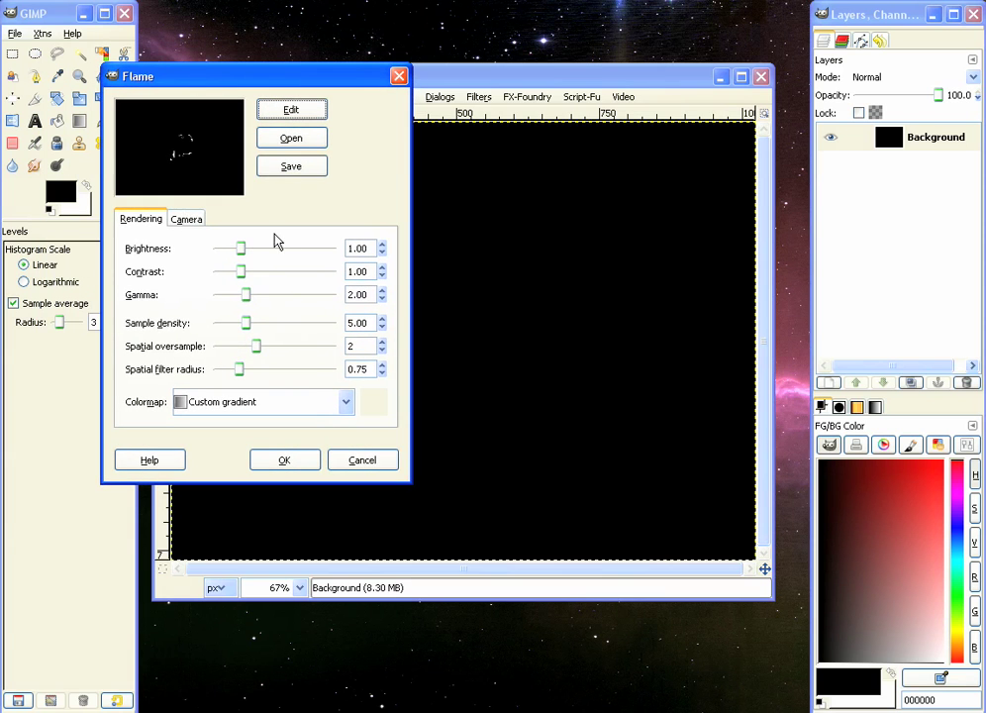
Set the flame variation to Spherical and accept a swirling ring-shaped mutation.
{"action": "left_click", "coordinate": [293, 110]}
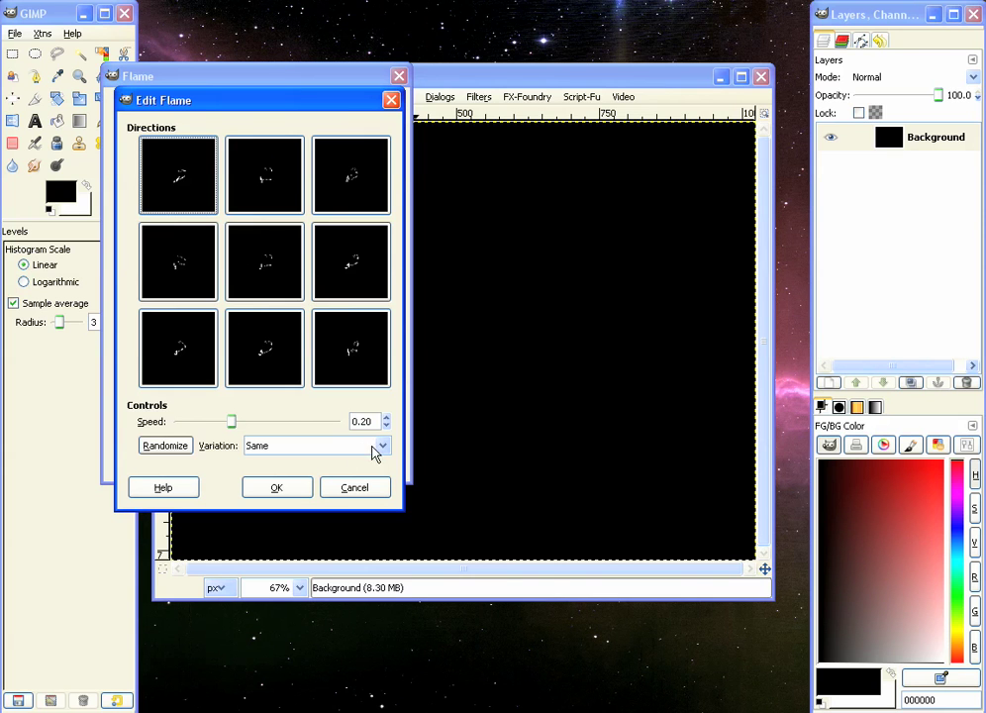
{"action": "left_click", "coordinate": [382, 446]}
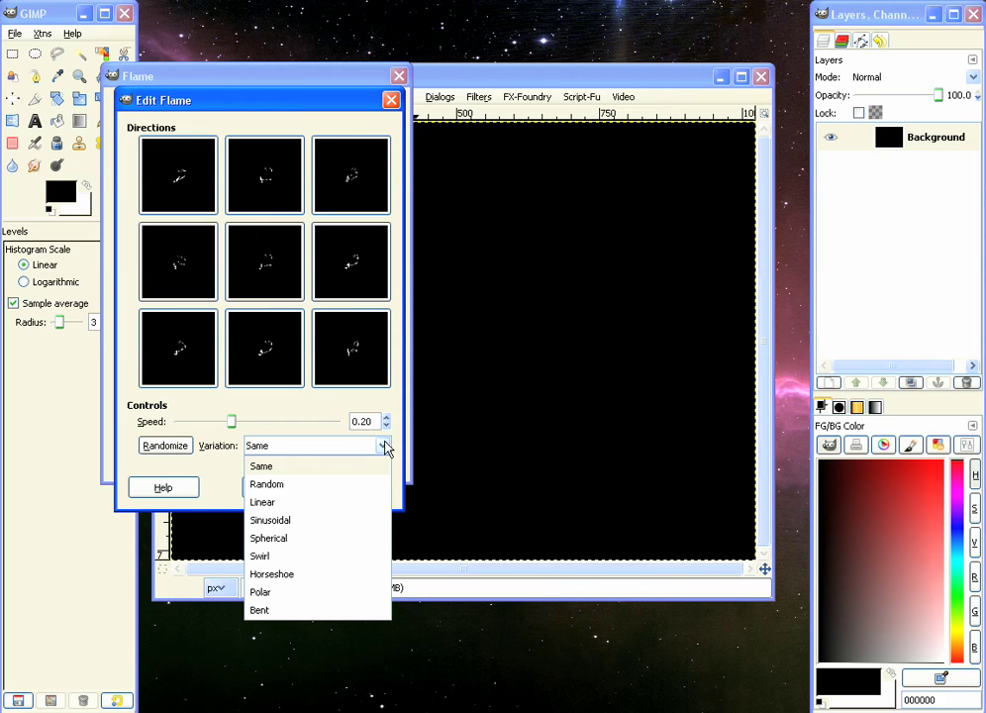
{"action": "left_click", "coordinate": [276, 543]}
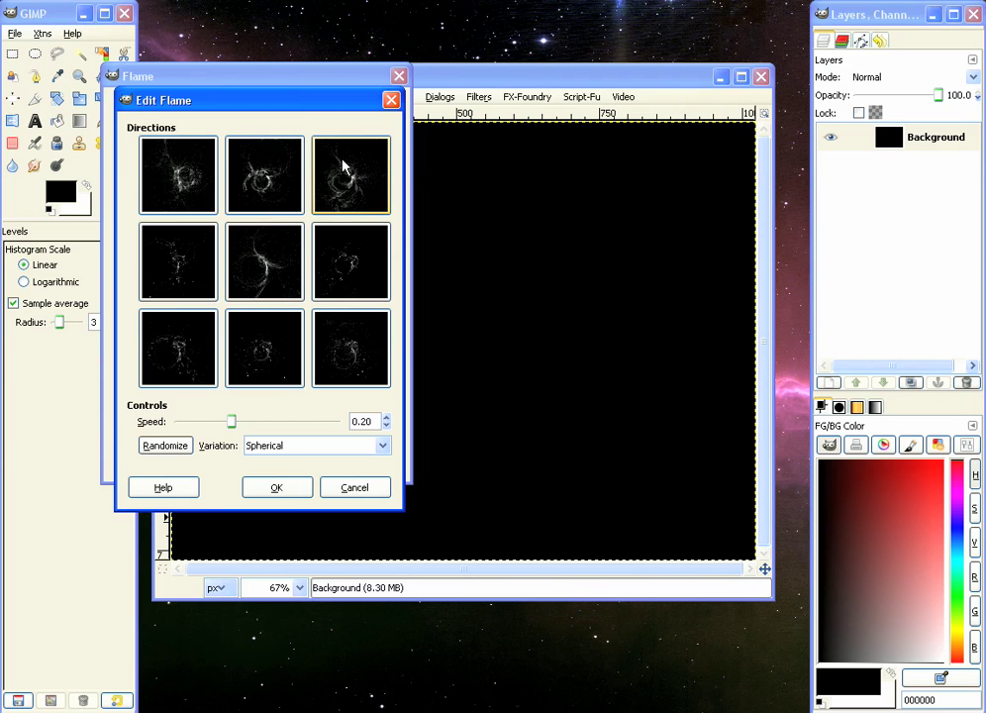
{"action": "left_click", "coordinate": [357, 178]}
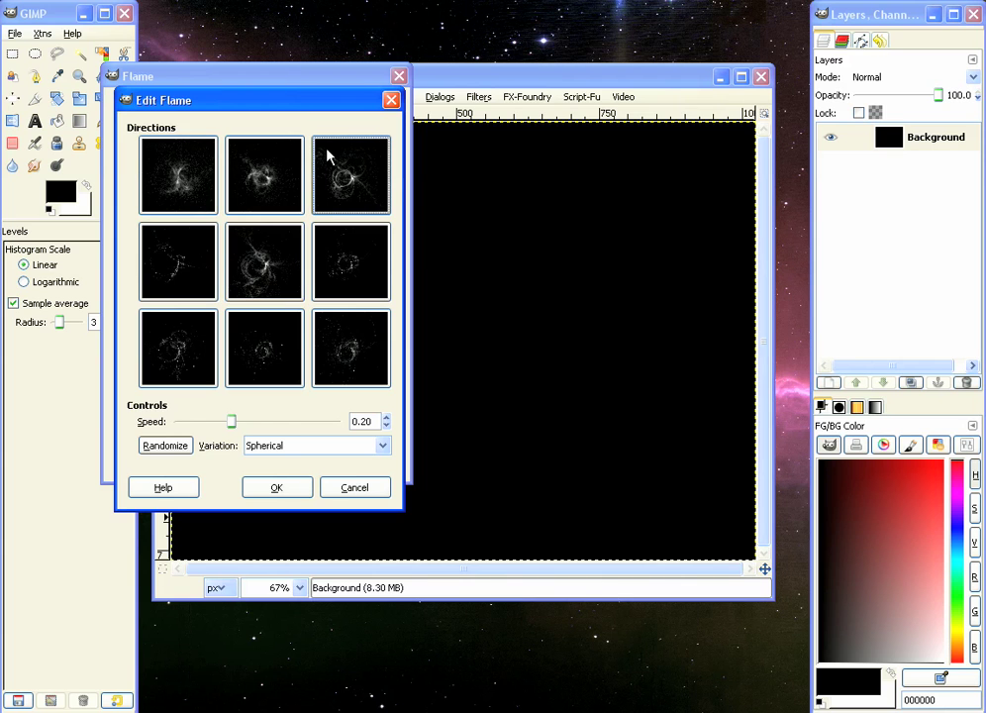
{"action": "left_click", "coordinate": [347, 188]}
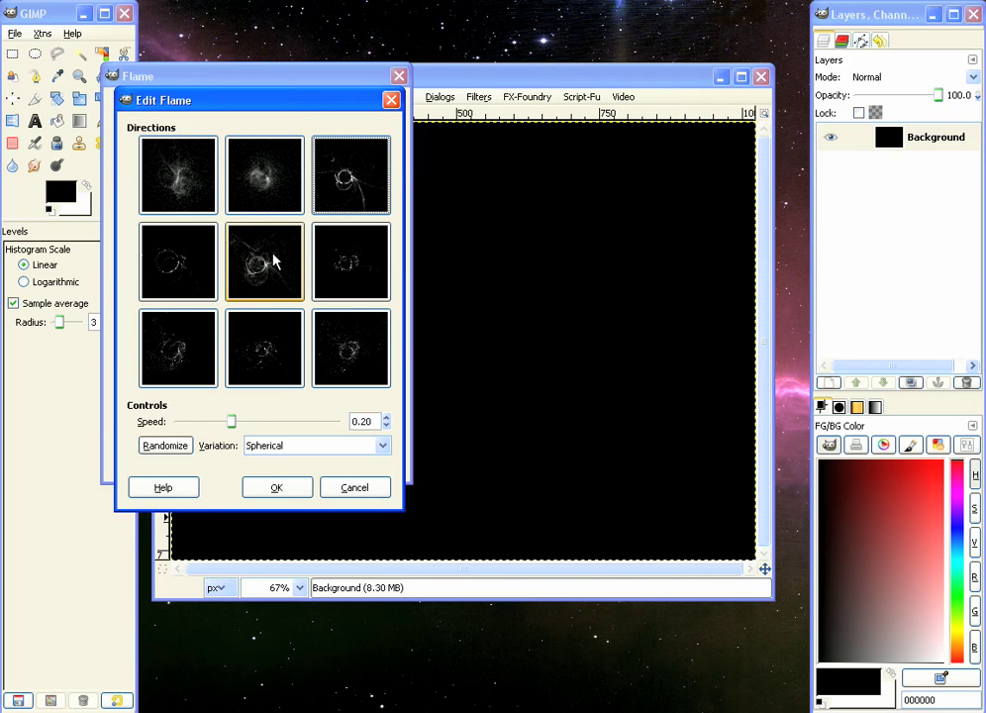
{"action": "left_click", "coordinate": [278, 488]}
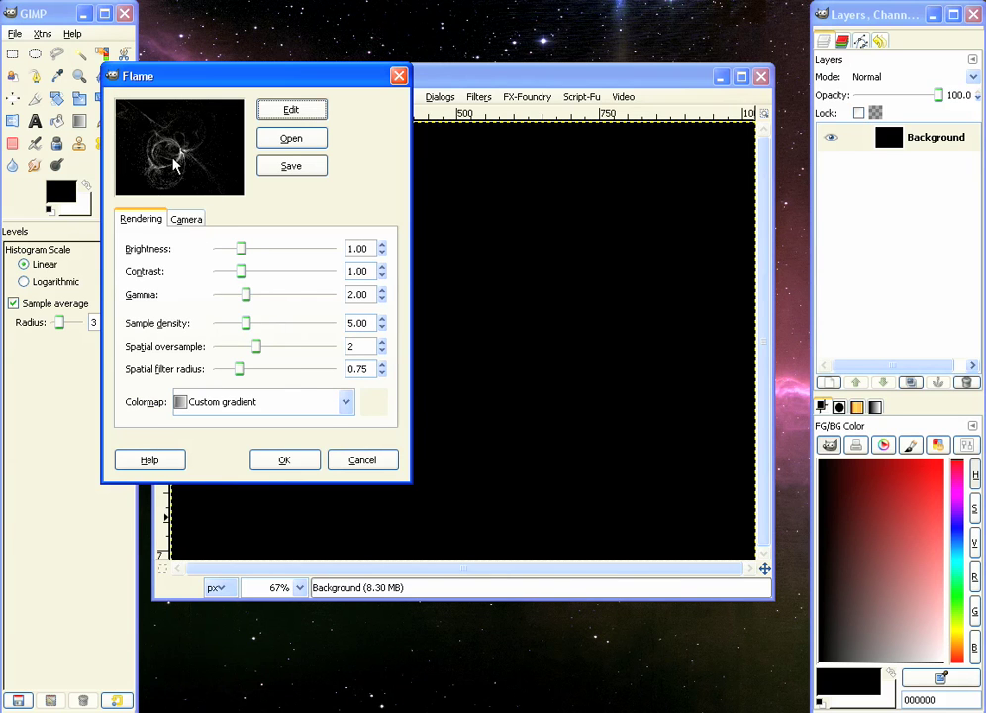
Set flame zoom 0.70, brightness 1.04, contrast 1.15 and gamma 2.07.
{"action": "left_click", "coordinate": [188, 220]}
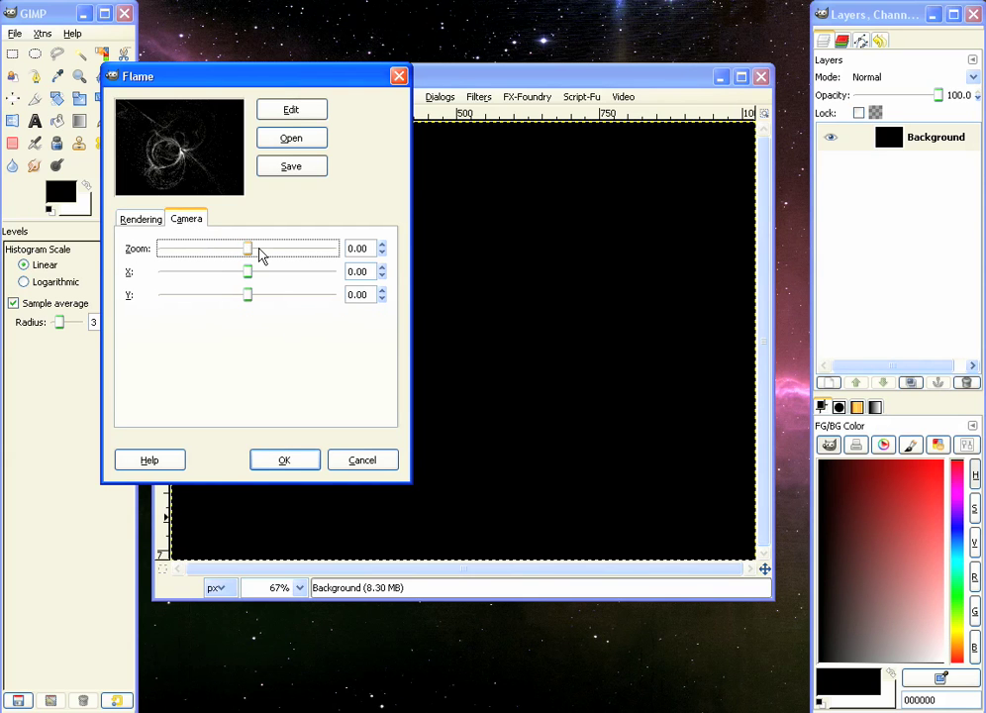
{"action": "left_click_drag", "start_coordinate": [259, 255], "coordinate": [171, 273]}
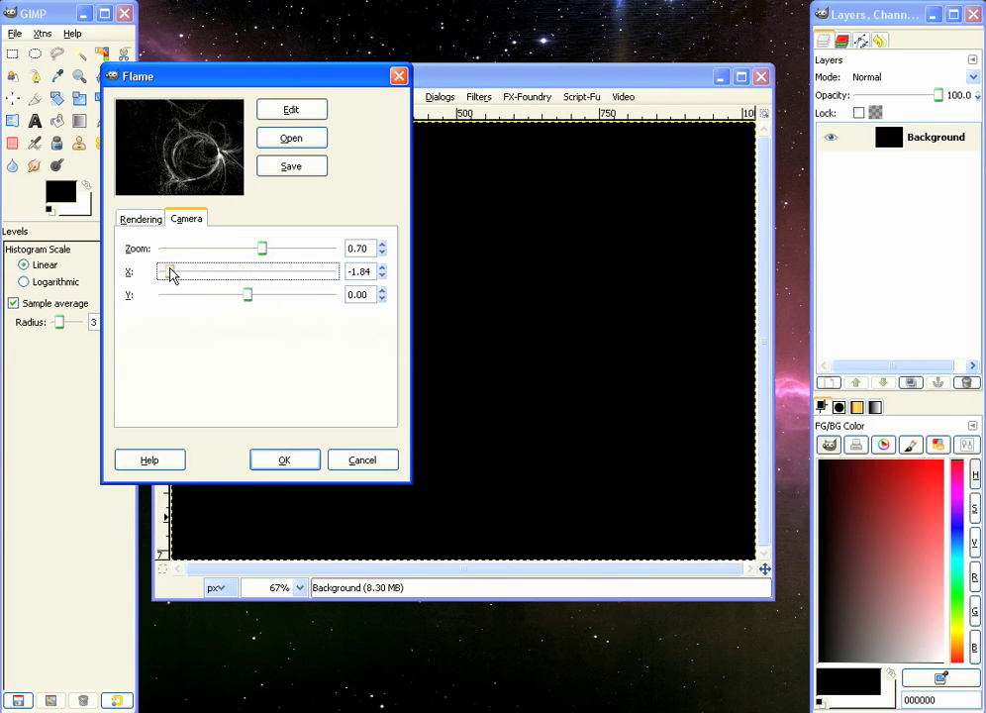
{"action": "left_click", "coordinate": [154, 220]}
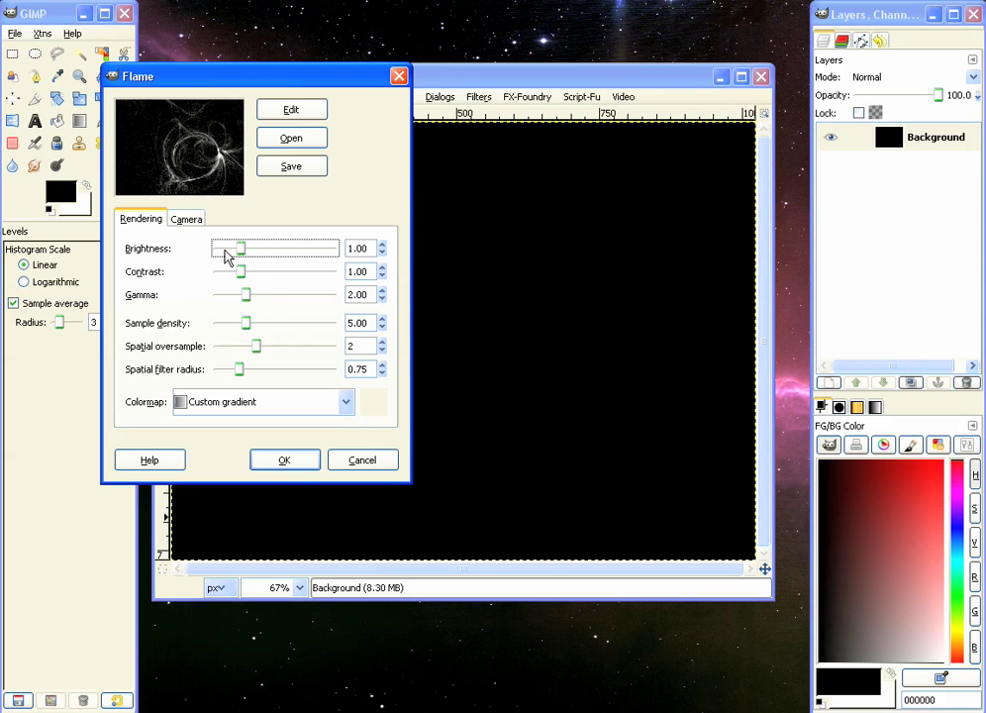
{"action": "left_click_drag", "start_coordinate": [292, 254], "coordinate": [247, 282]}
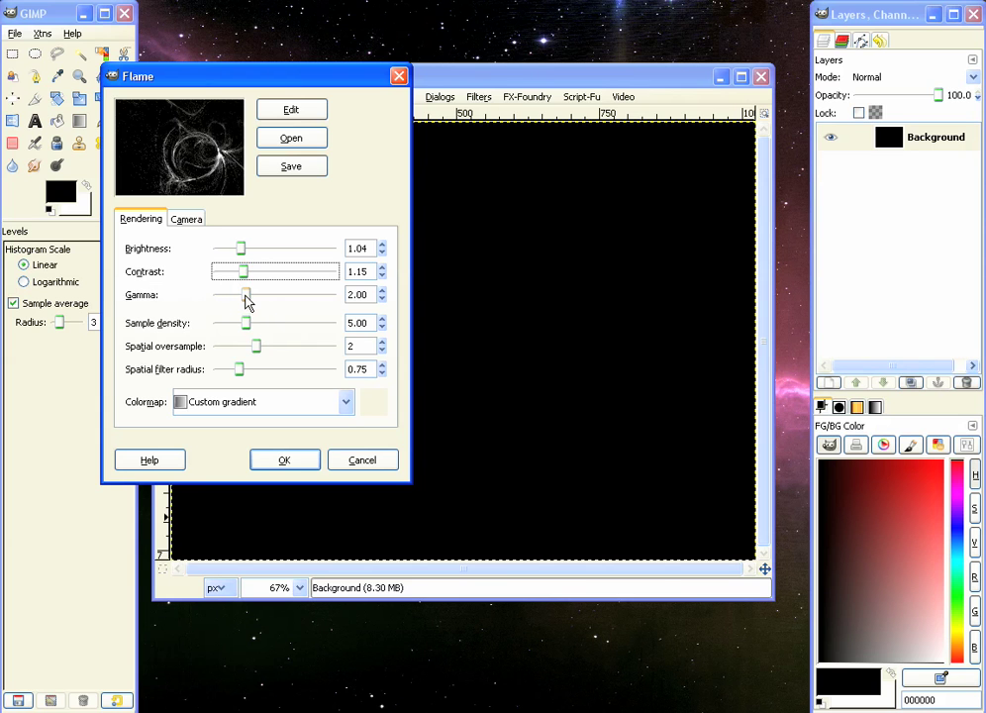
{"action": "mouse_move", "coordinate": [245, 297]}
{"action": "left_mouse_down"}
{"action": "mouse_move", "coordinate": [315, 297]}
{"action": "mouse_move", "coordinate": [213, 297]}
{"action": "mouse_move", "coordinate": [249, 302]}
{"action": "left_mouse_up"}
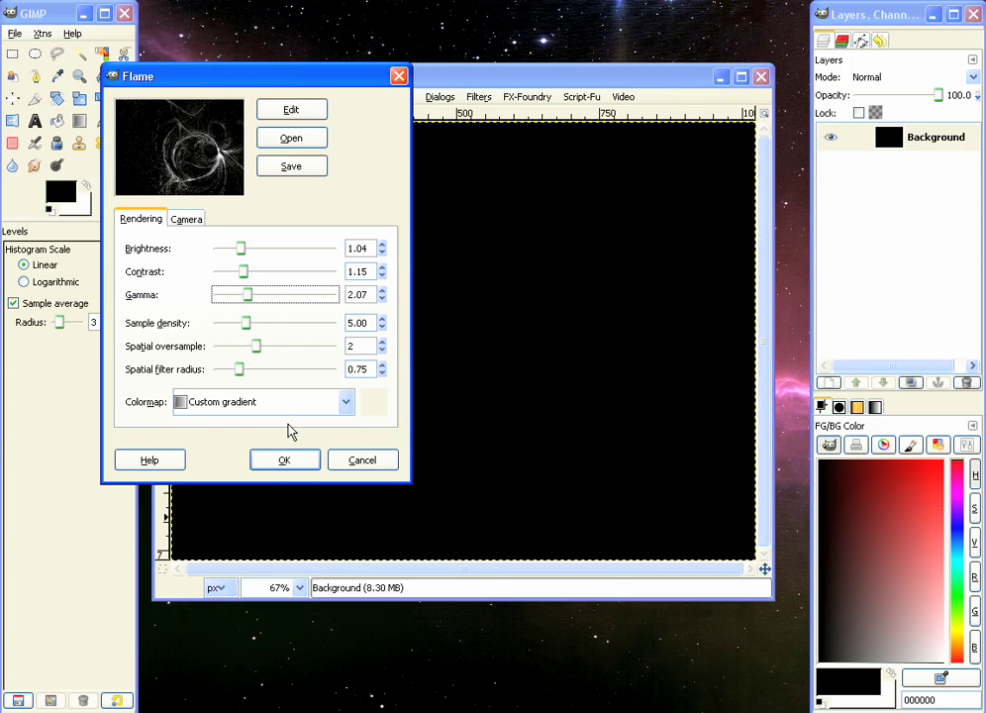
{"action": "left_click_drag", "start_coordinate": [285, 79], "coordinate": [334, 44]}
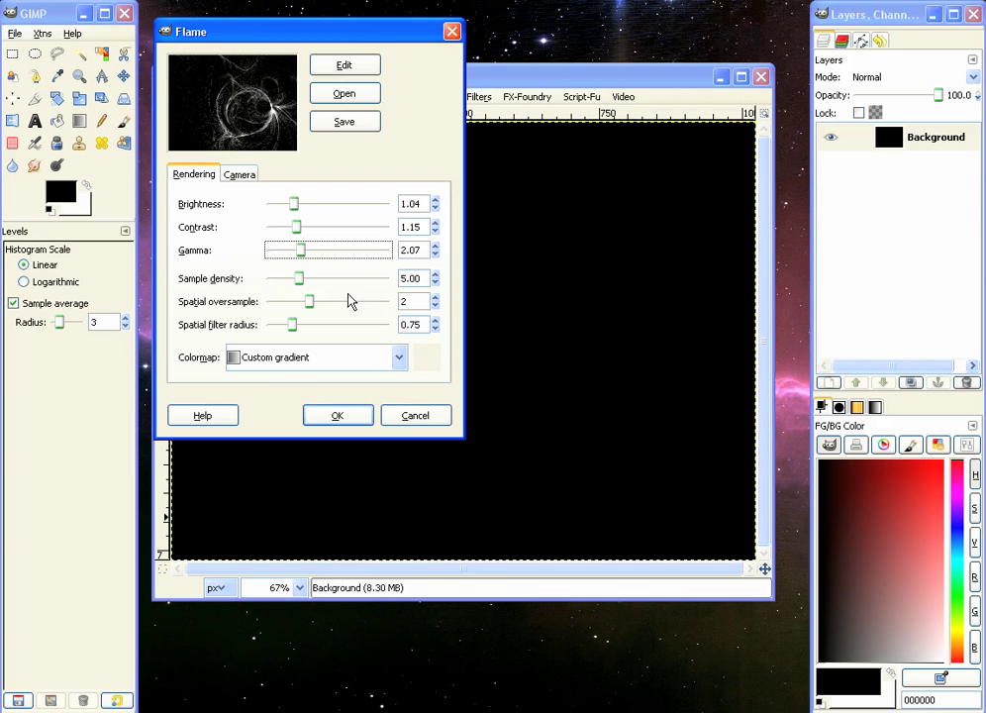
{"action": "left_click", "coordinate": [393, 358]}
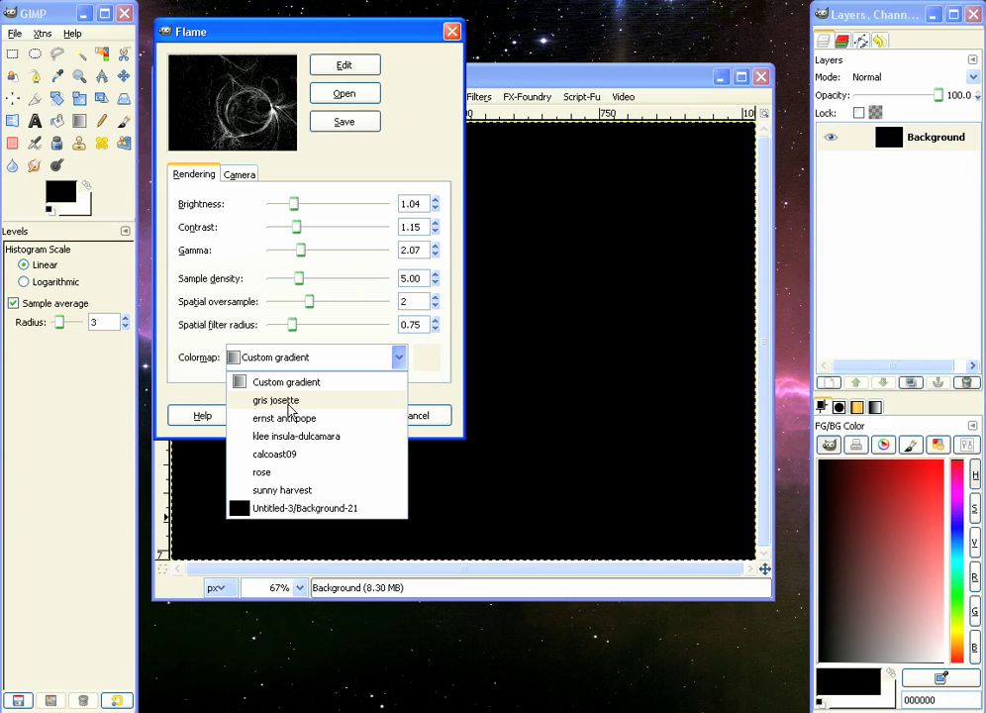
{"action": "left_click", "coordinate": [286, 495]}
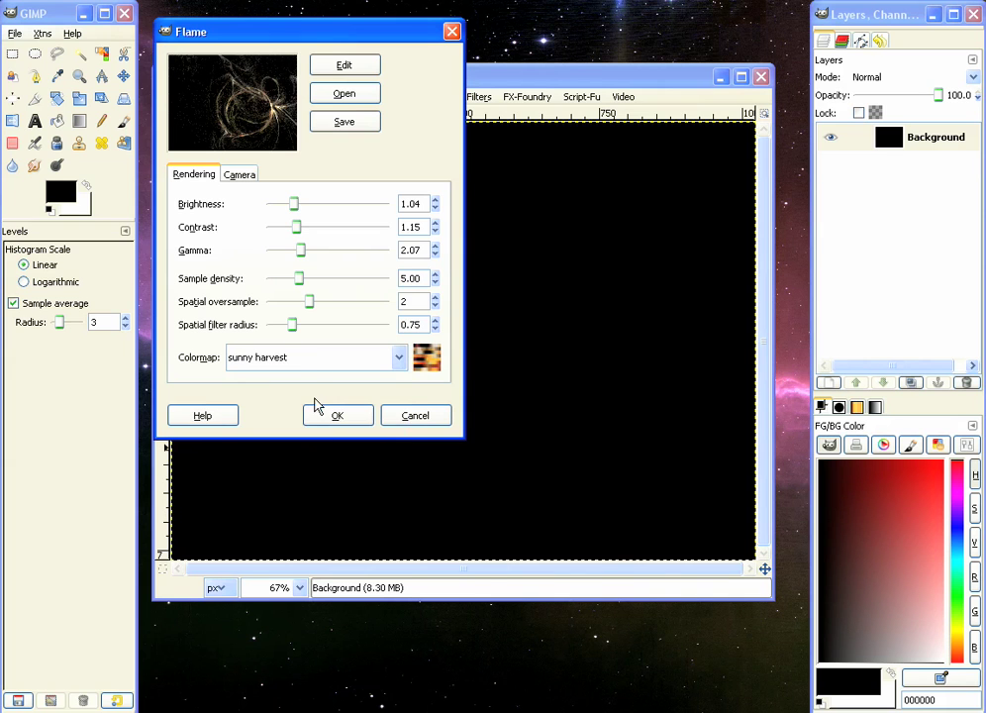
{"action": "left_click", "coordinate": [279, 355]}
{"action": "left_click", "coordinate": [429, 360]}
{"action": "left_click", "coordinate": [400, 360]}
{"action": "left_click", "coordinate": [284, 454]}
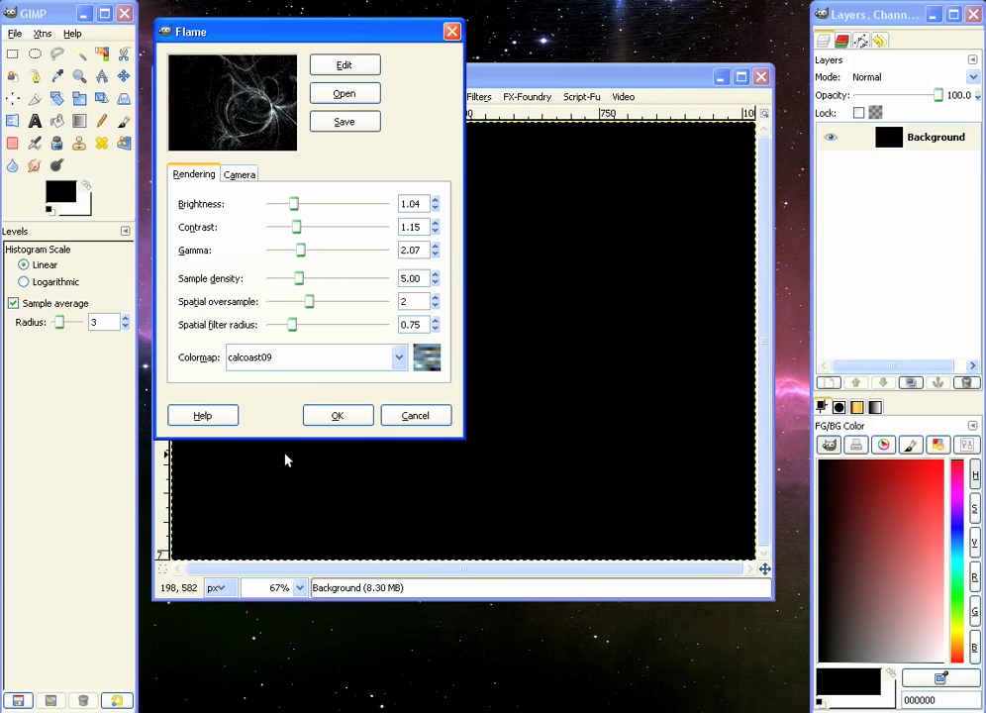
{"action": "left_click", "coordinate": [401, 359]}
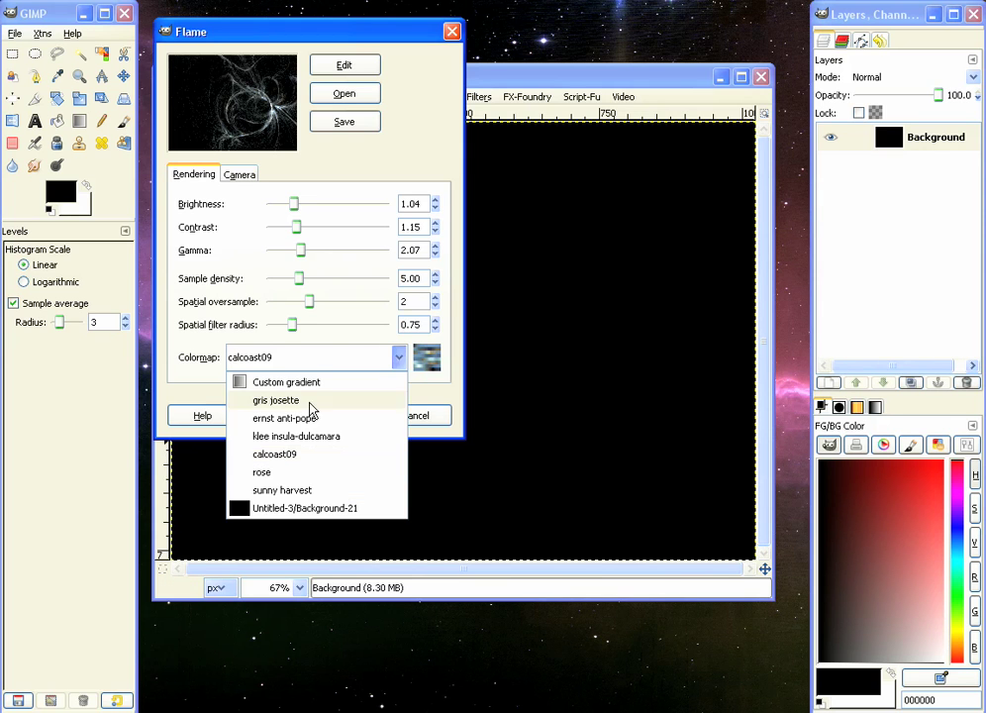
{"action": "left_click", "coordinate": [271, 469]}
{"action": "left_click", "coordinate": [323, 360]}
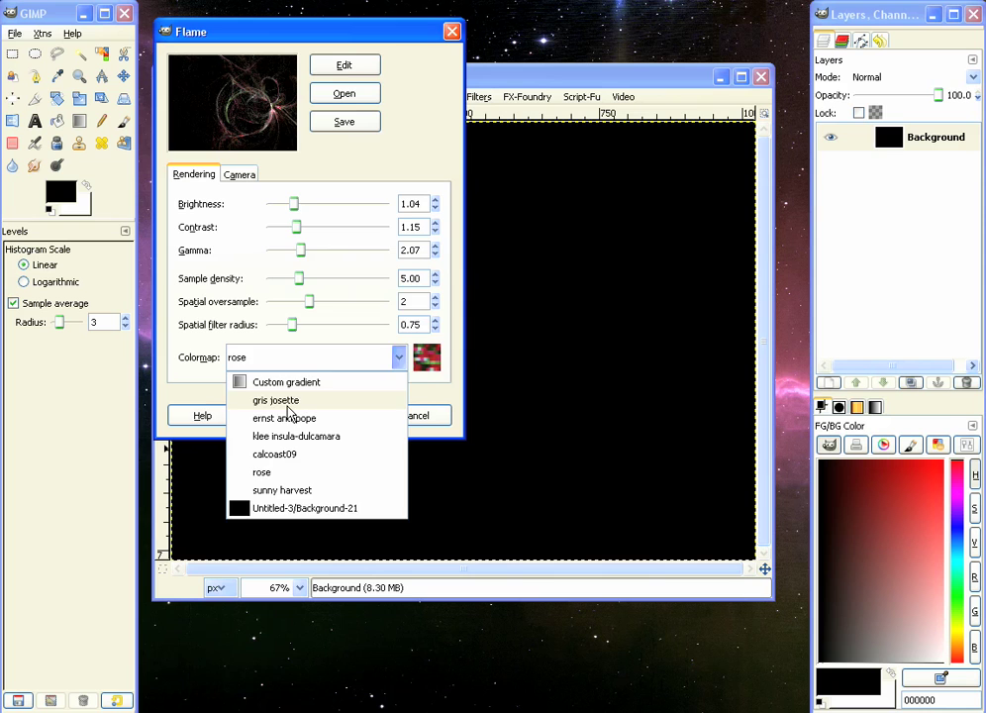
{"action": "left_click", "coordinate": [287, 400]}
{"action": "left_click", "coordinate": [287, 365]}
{"action": "left_click", "coordinate": [287, 382]}
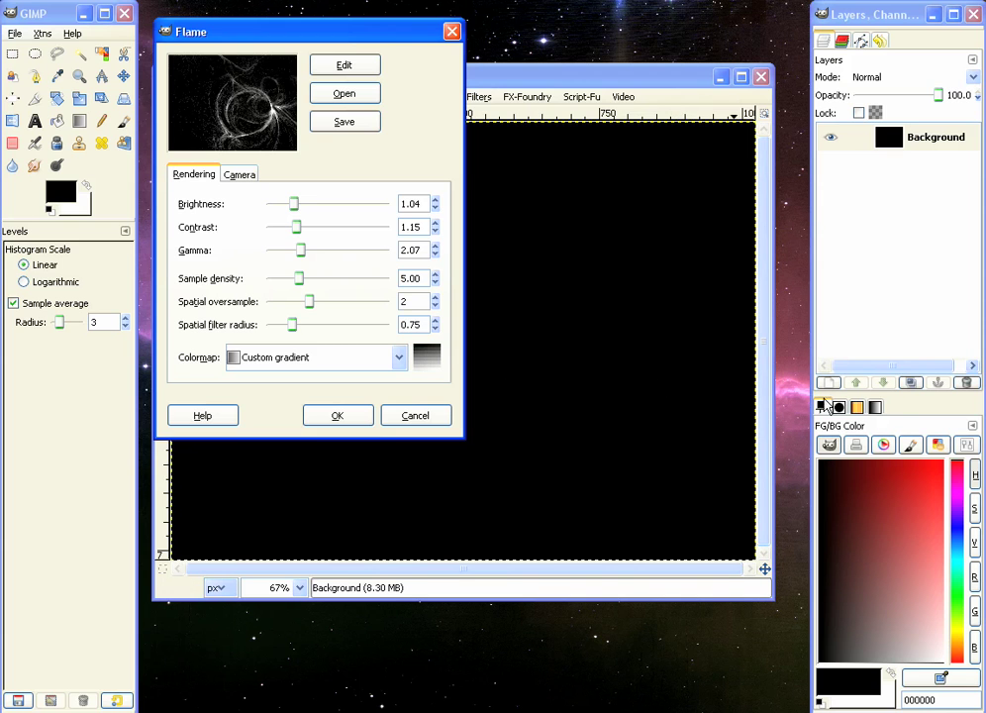
Show the gradients list and browse the available dialogs.
{"action": "left_click", "coordinate": [876, 409]}
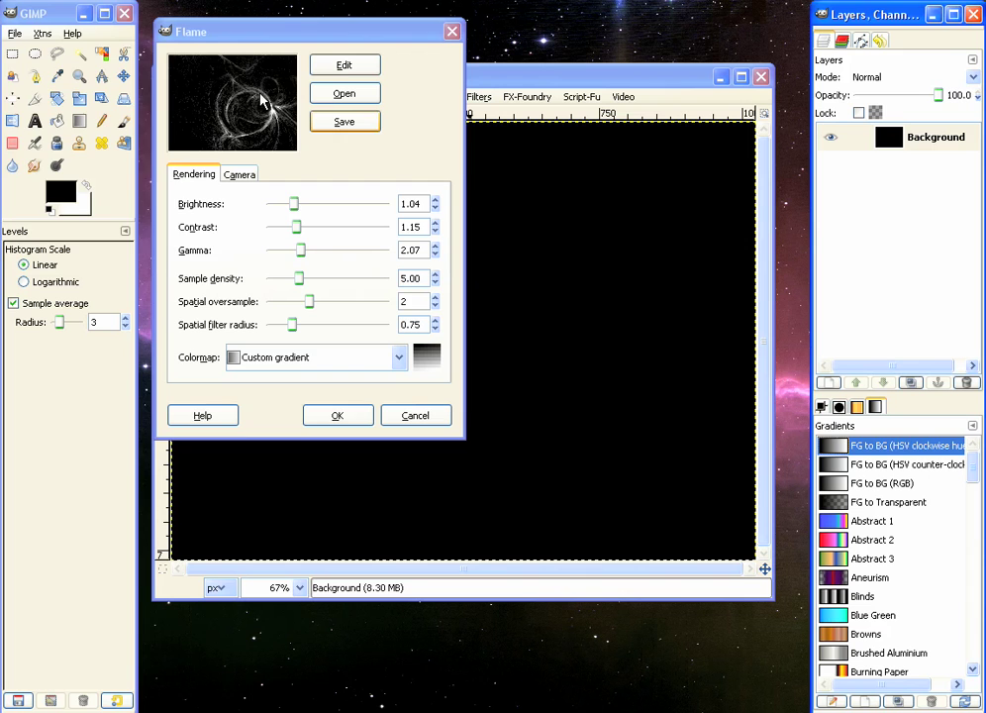
{"action": "left_click", "coordinate": [17, 35]}
{"action": "mouse_move", "coordinate": [139, 123]}
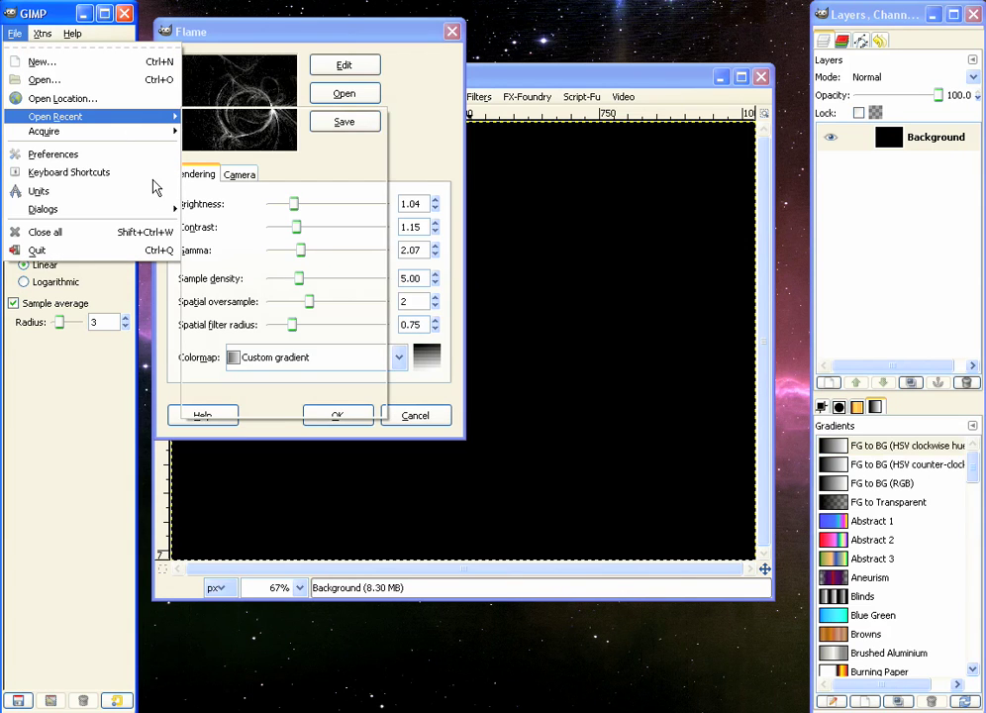
{"action": "mouse_move", "coordinate": [156, 210]}
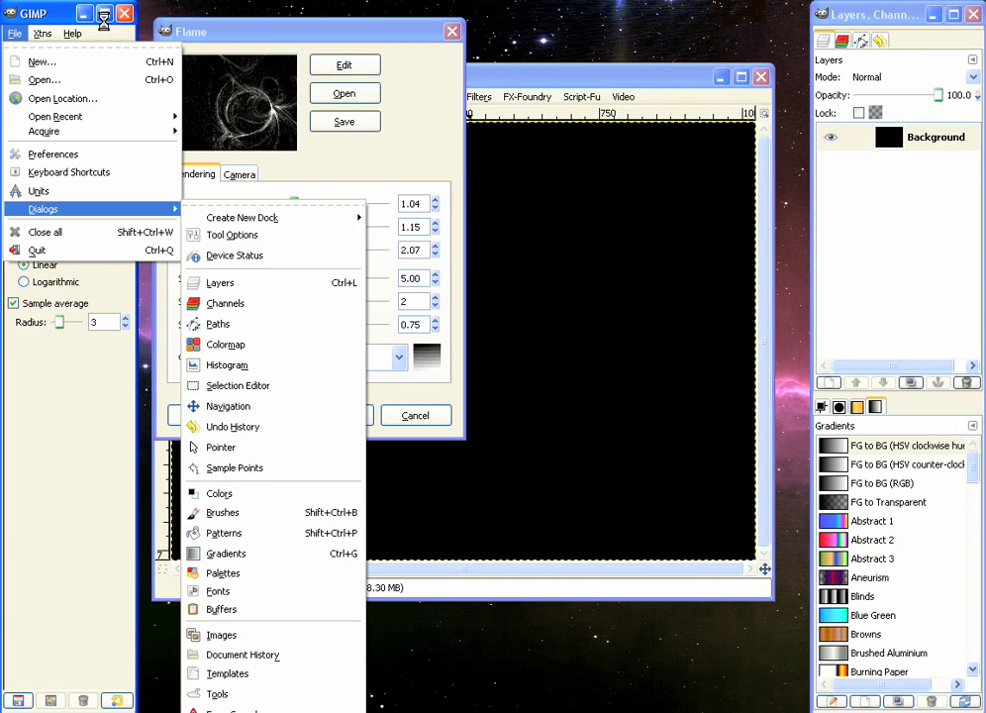
{"action": "left_click", "coordinate": [47, 19]}
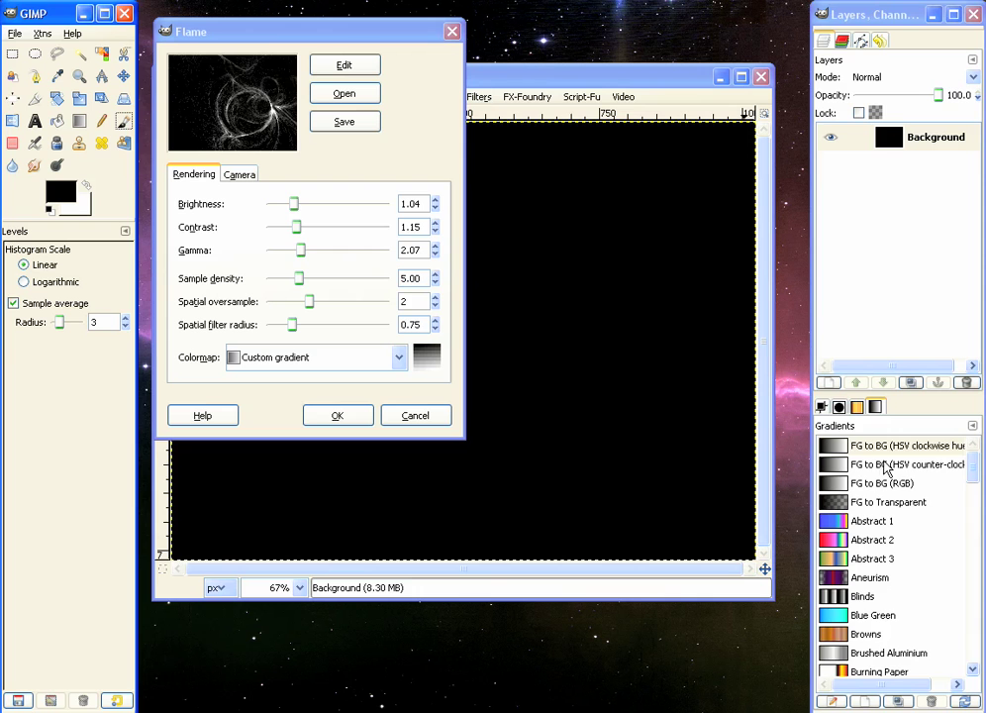
Try the Deep Sea gradient, revert to FG-to-BG hue clockwise, and list Flame colormaps.
{"action": "left_click_drag", "start_coordinate": [972, 466], "coordinate": [972, 577]}
{"action": "left_click", "coordinate": [860, 516]}
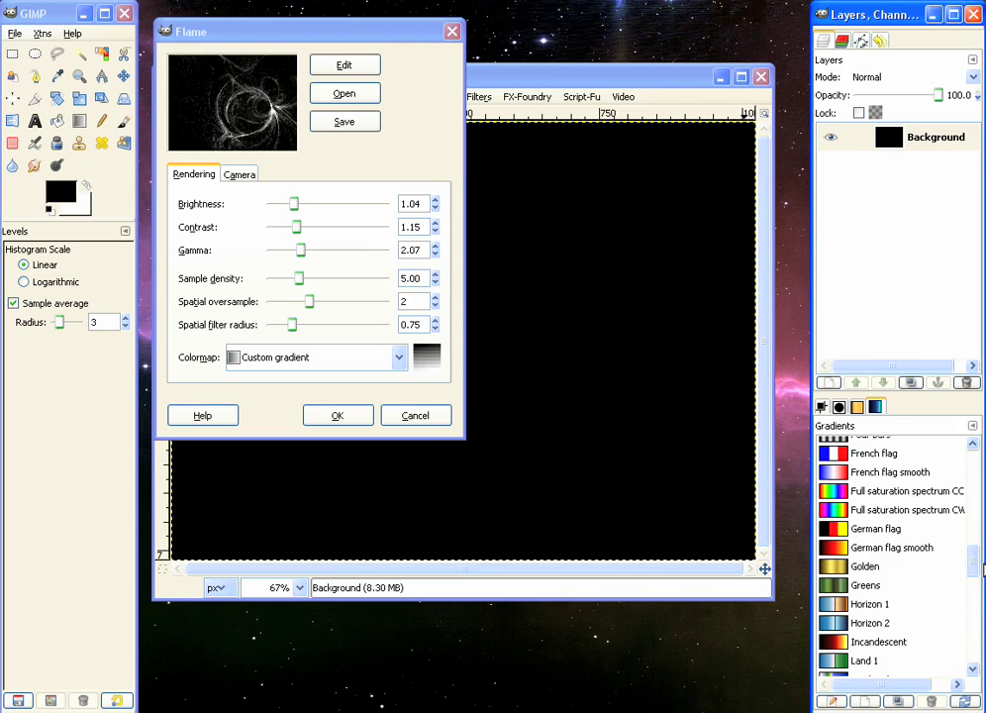
{"action": "left_click_drag", "start_coordinate": [970, 559], "coordinate": [974, 445]}
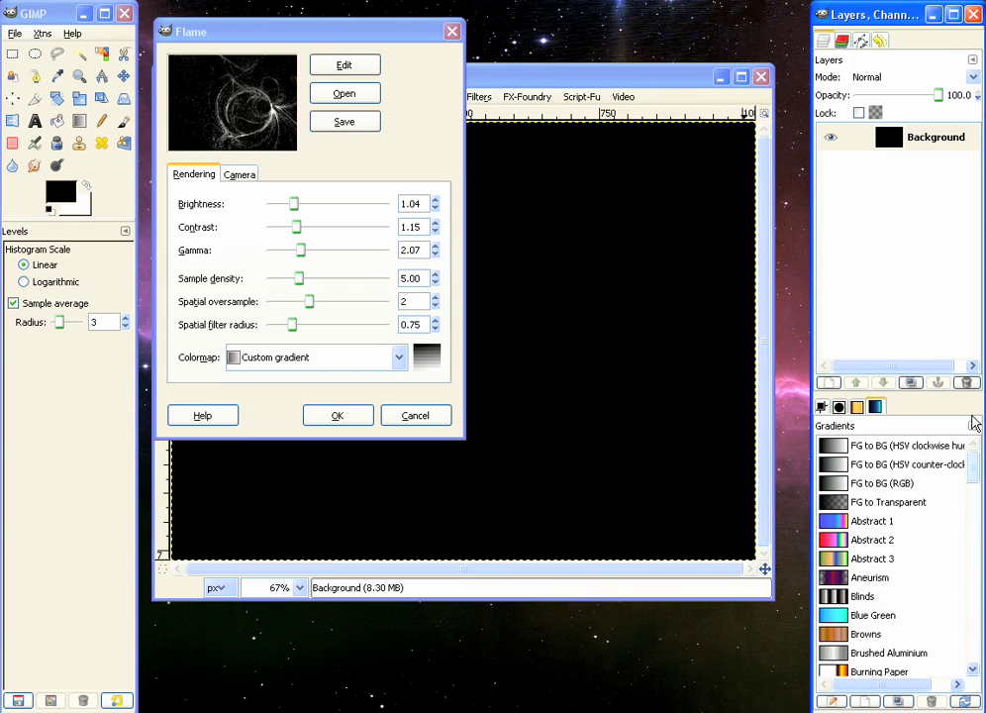
{"action": "left_click", "coordinate": [849, 446]}
{"action": "left_click", "coordinate": [400, 362]}
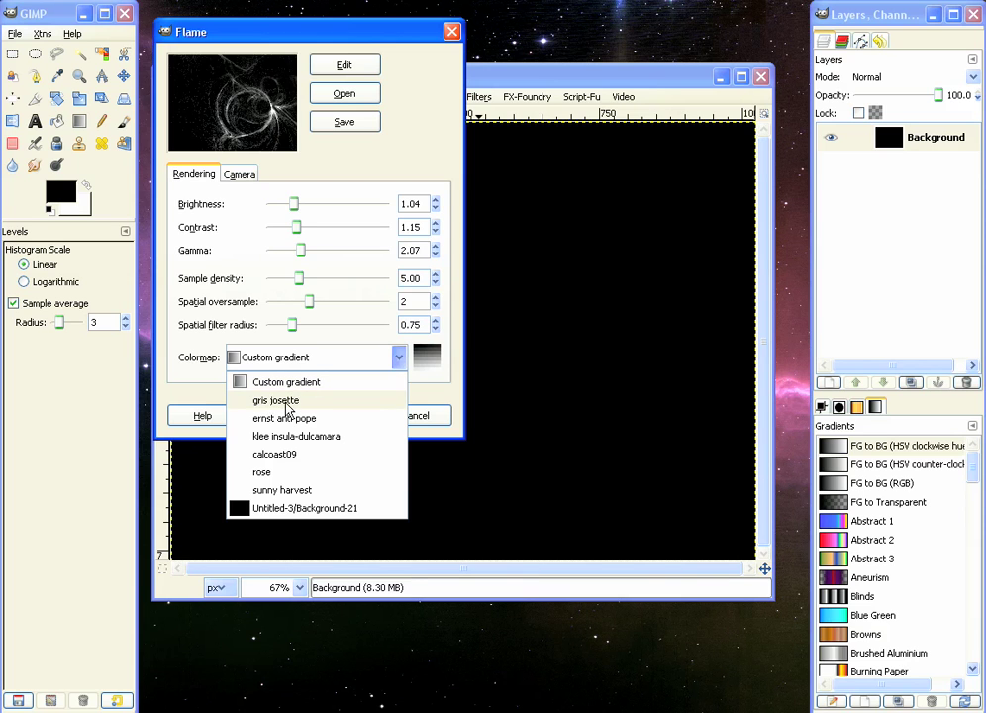
Choose the gris josette colormap and render the flame onto the canvas.
{"action": "left_click", "coordinate": [287, 405]}
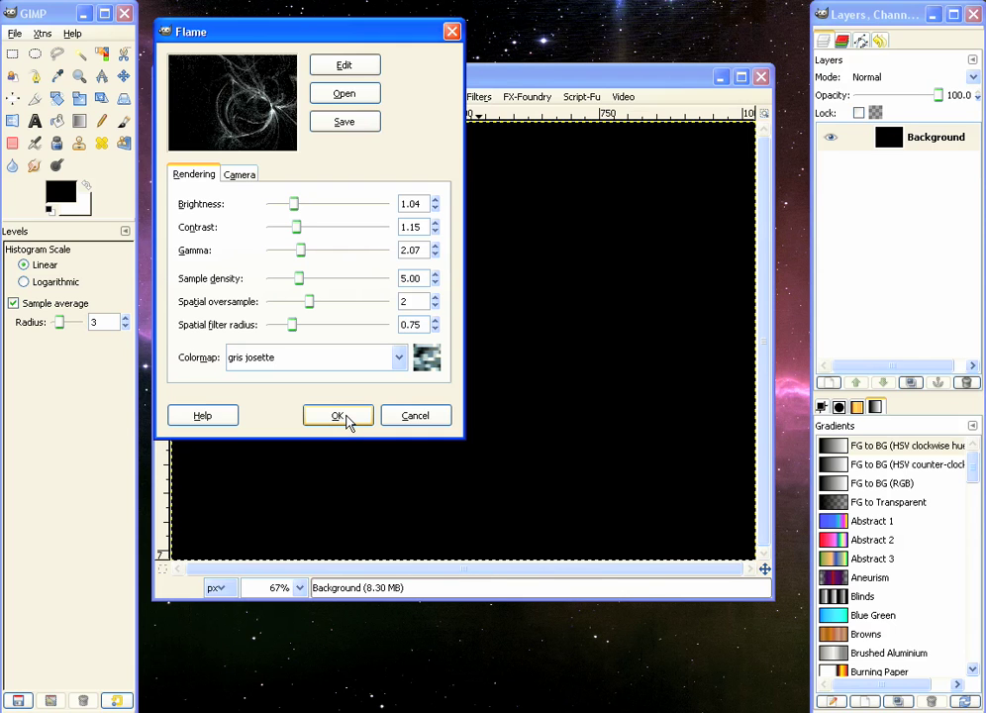
{"action": "left_click", "coordinate": [337, 415]}
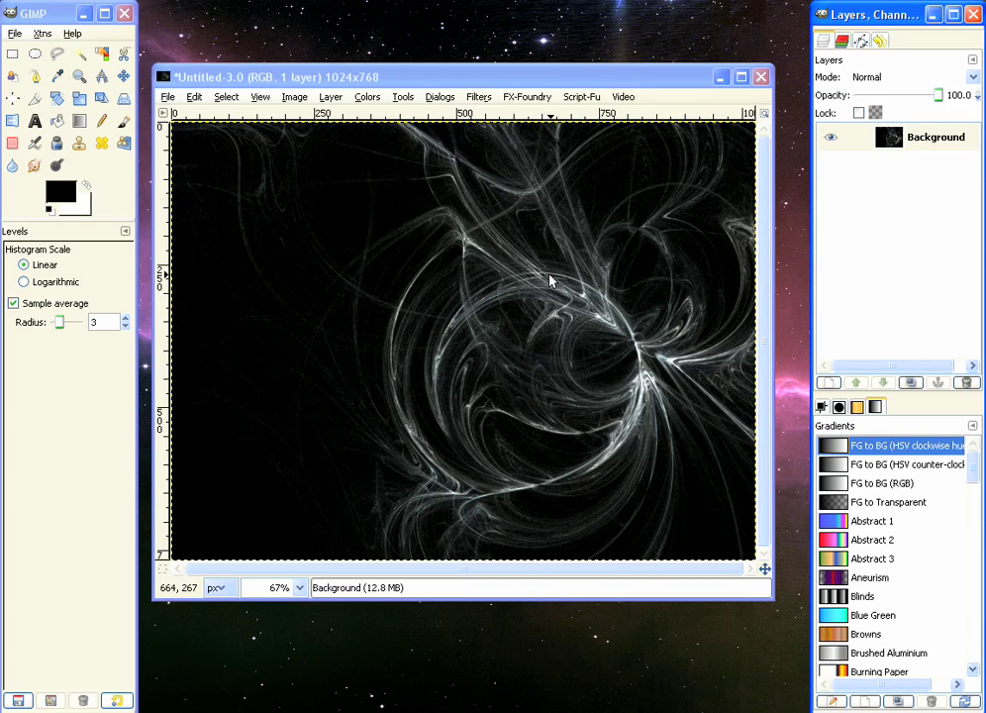
Duplicate the Background flame layer and set the copy to Addition mode.
{"action": "left_click", "coordinate": [936, 146]}
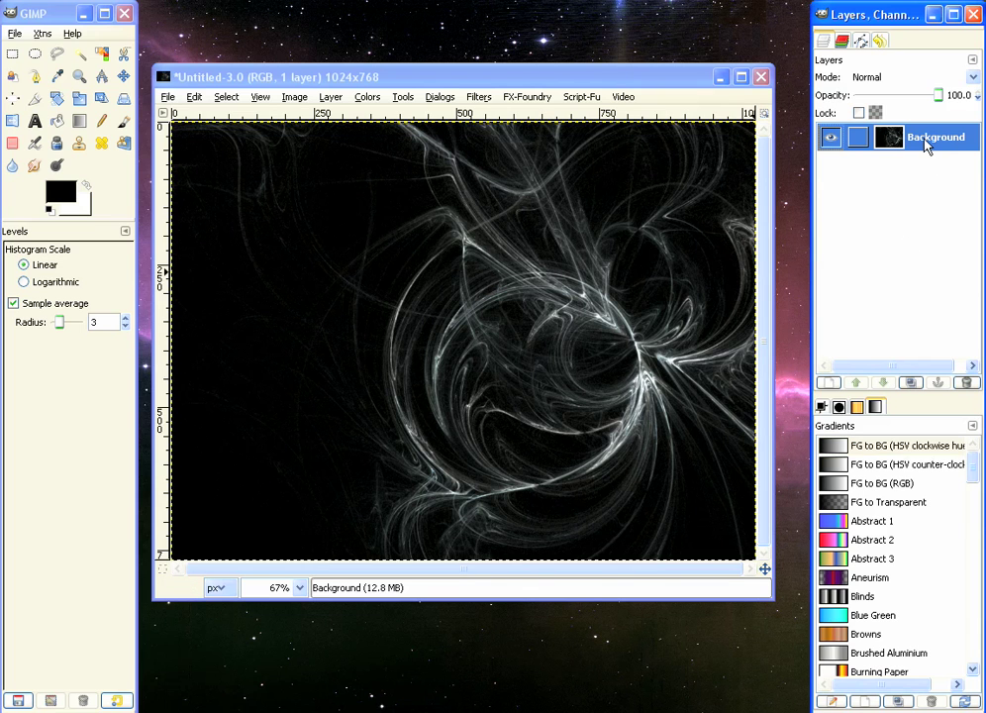
{"action": "left_click", "coordinate": [910, 382]}
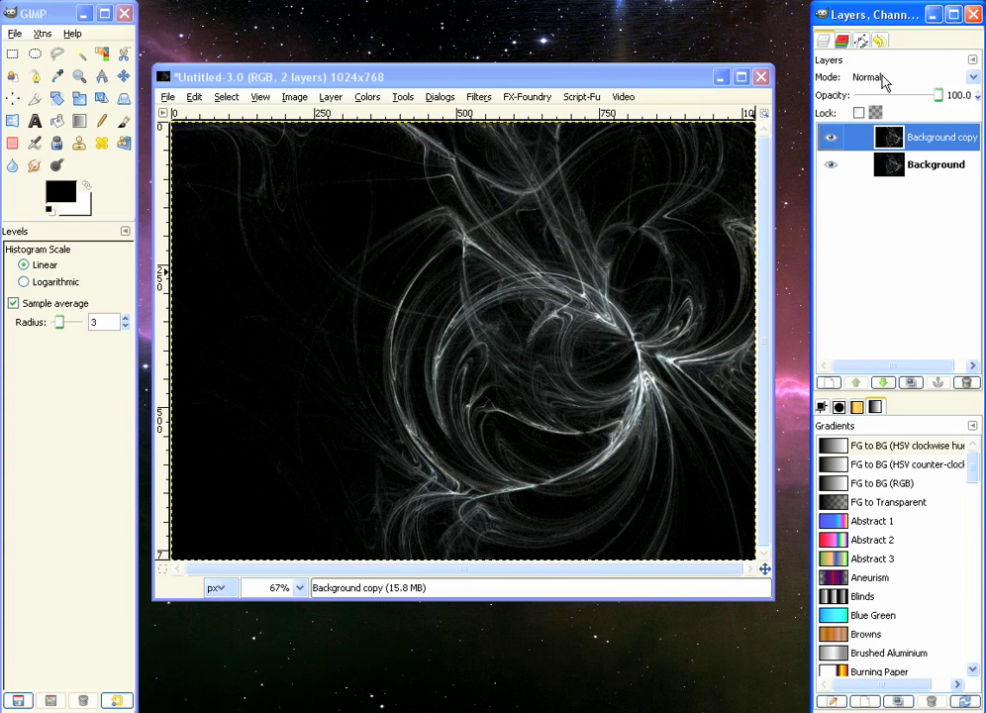
{"action": "left_click", "coordinate": [886, 82]}
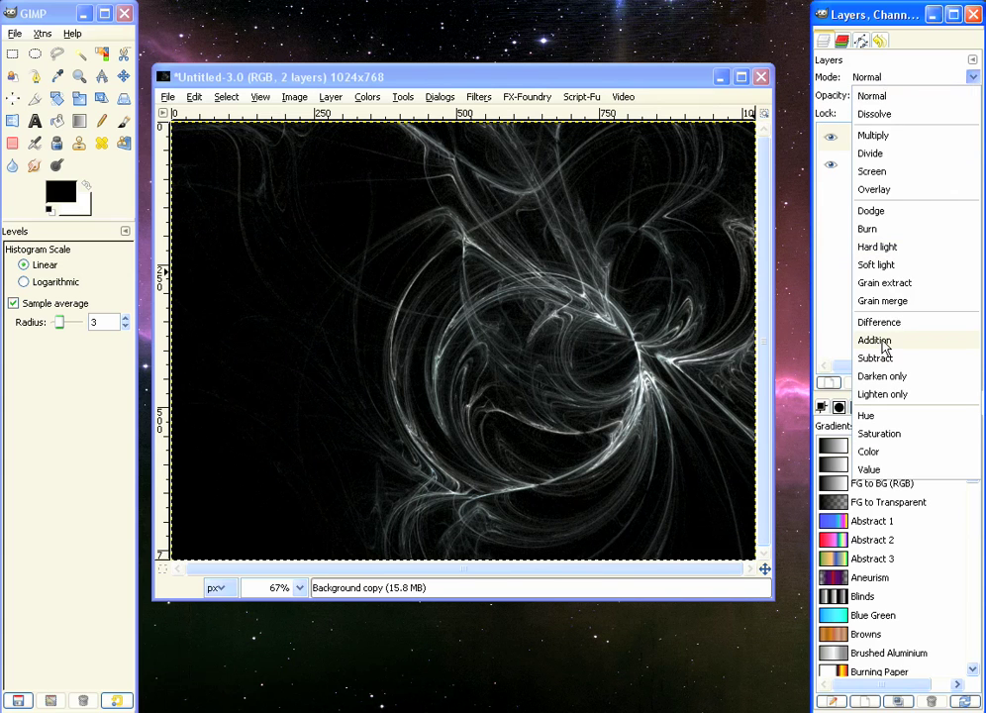
{"action": "left_click", "coordinate": [884, 342]}
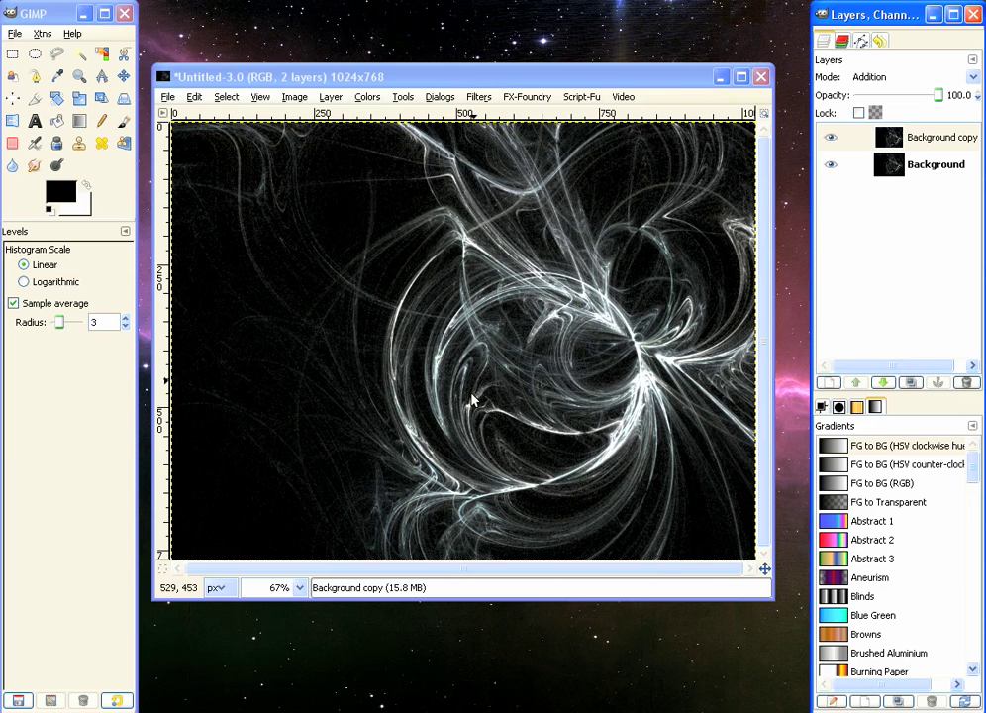
Apply a 10 px Gaussian blur to the Addition copy.
{"action": "left_click", "coordinate": [478, 97]}
{"action": "mouse_move", "coordinate": [554, 192]}
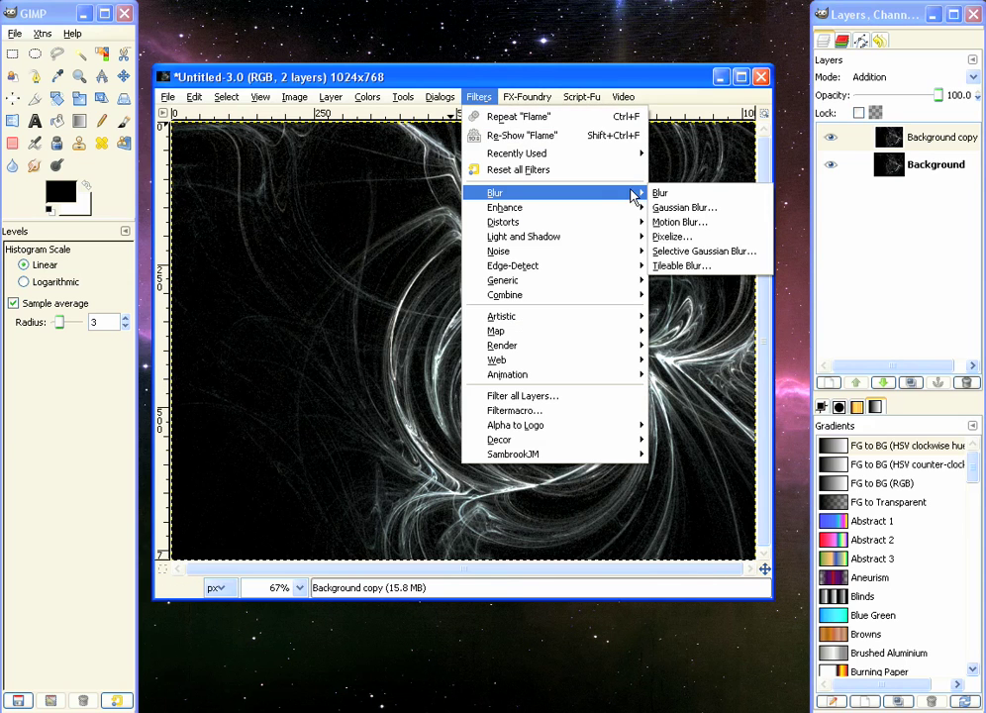
{"action": "left_click", "coordinate": [693, 208]}
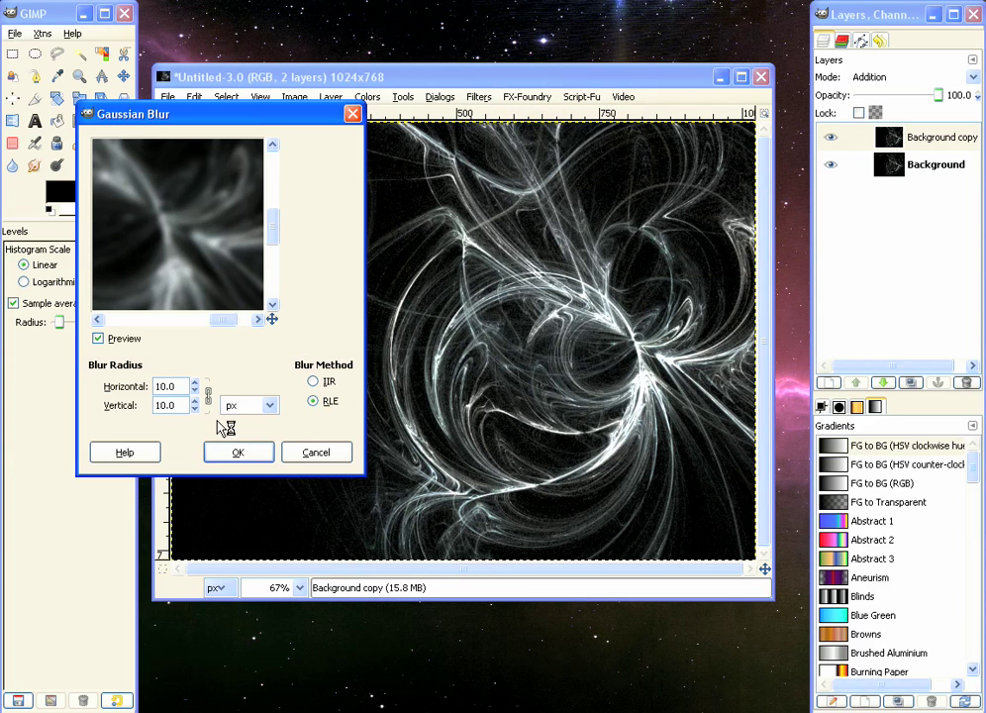
{"action": "left_click", "coordinate": [237, 453]}
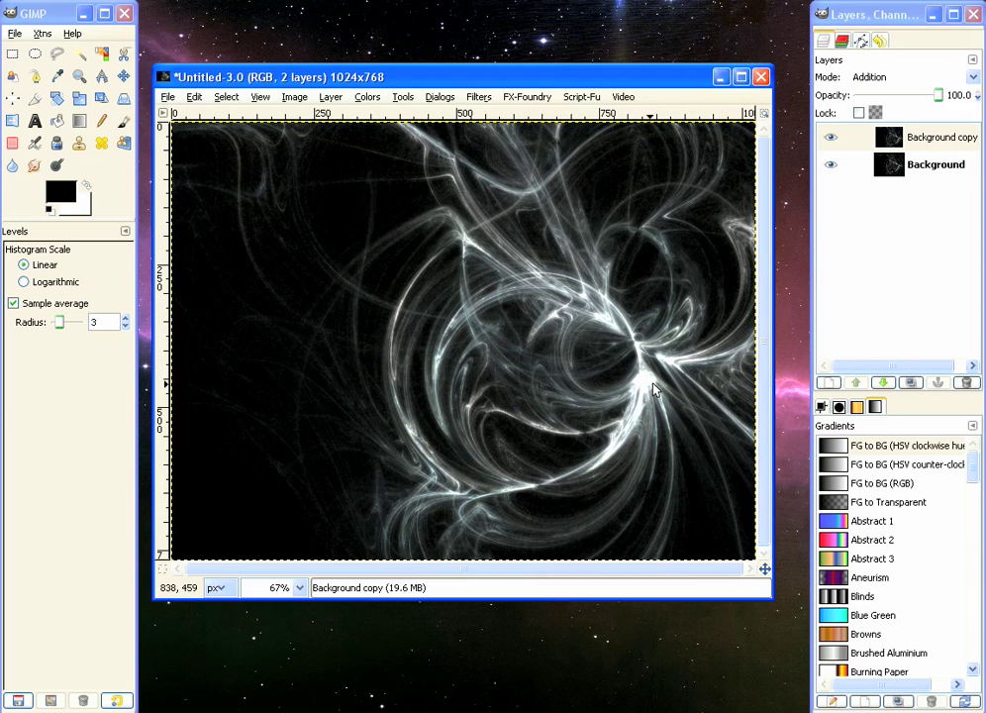
Duplicate the blurred Background copy layer.
{"action": "left_click", "coordinate": [439, 96]}
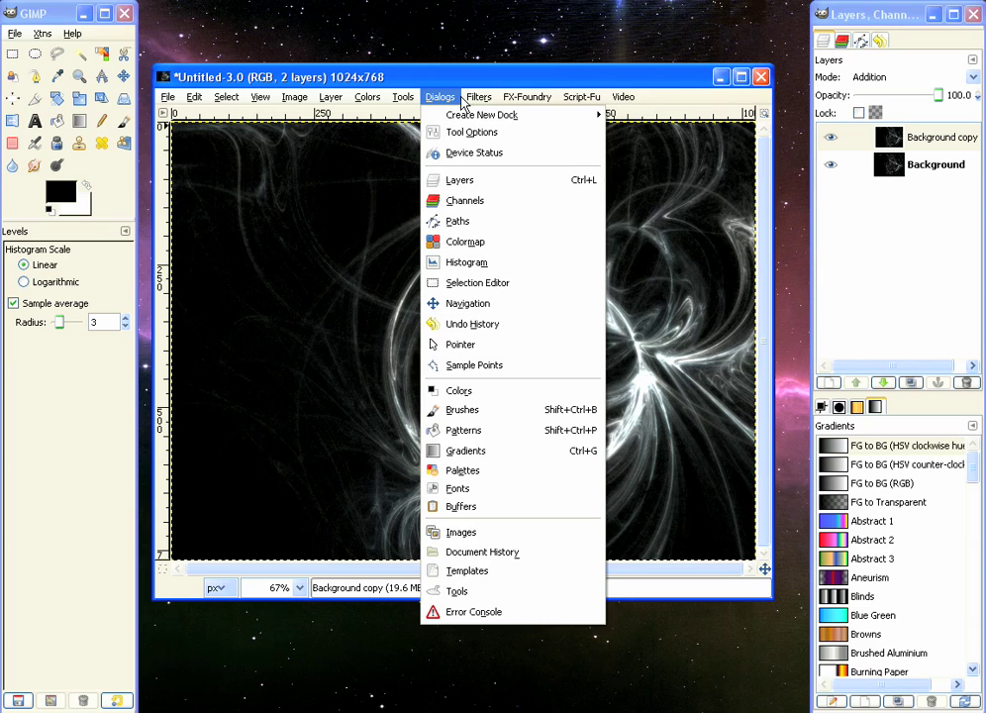
{"action": "key", "text": "Escape"}
{"action": "left_click", "coordinate": [946, 136]}
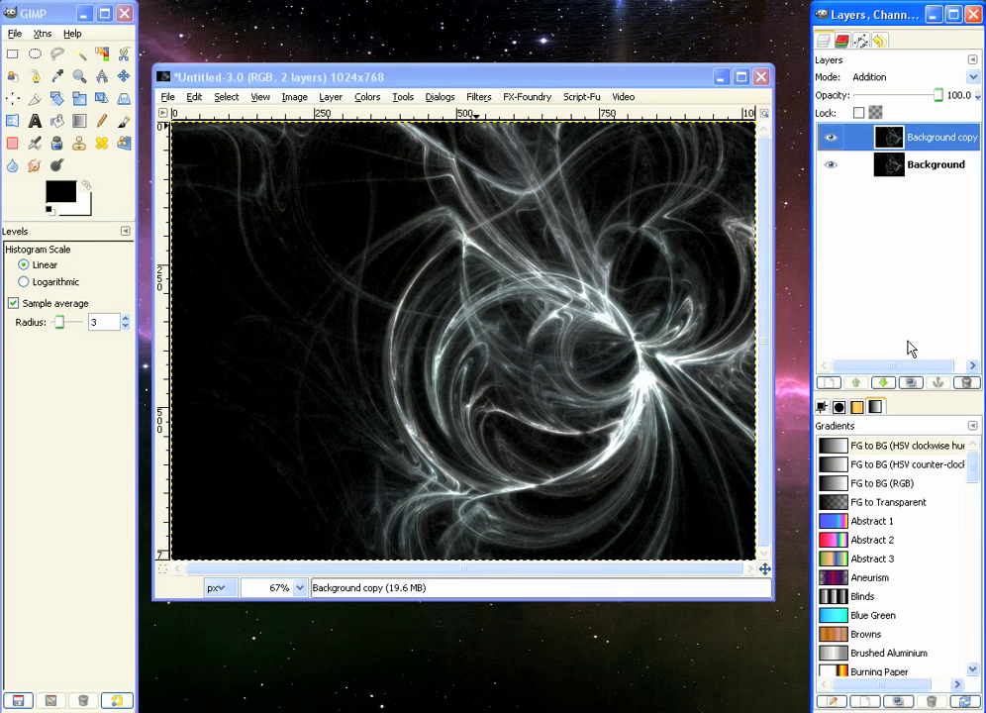
{"action": "left_click", "coordinate": [911, 383]}
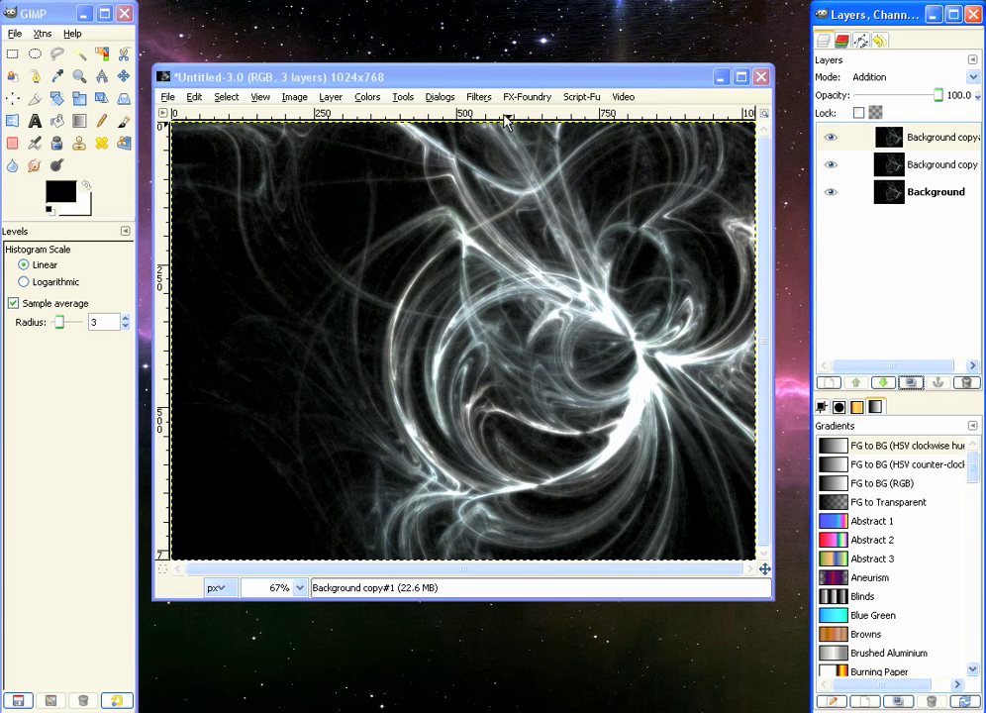
Blur the new copy again, using a 20 px Gaussian blur.
{"action": "left_click", "coordinate": [479, 97]}
{"action": "left_click", "coordinate": [535, 116]}
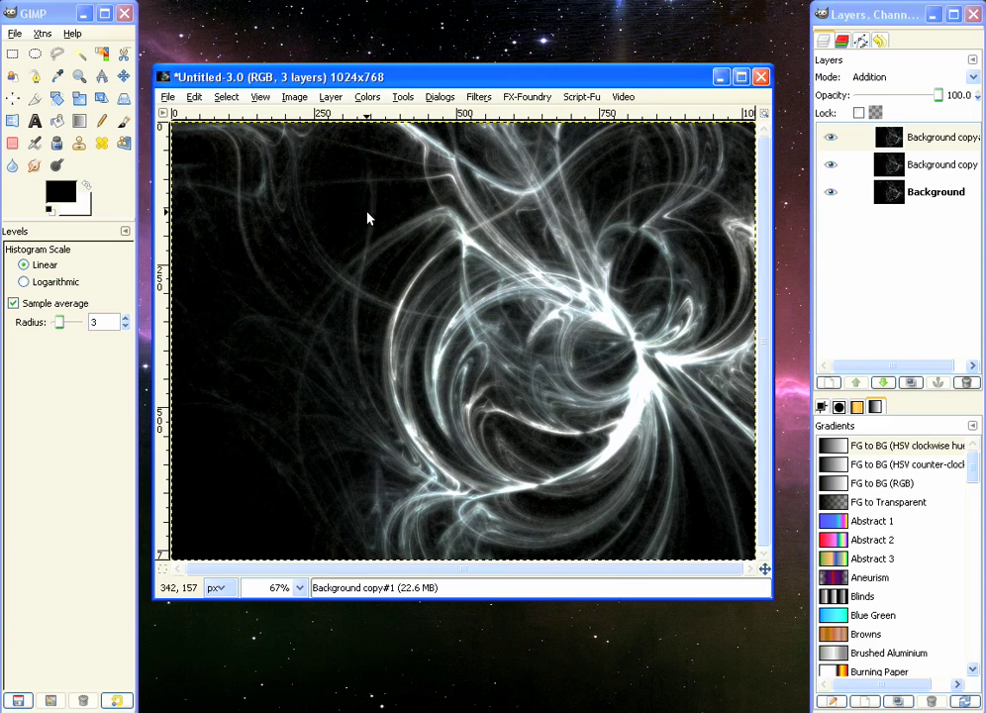
{"action": "key", "text": "ctrl+shift+f"}
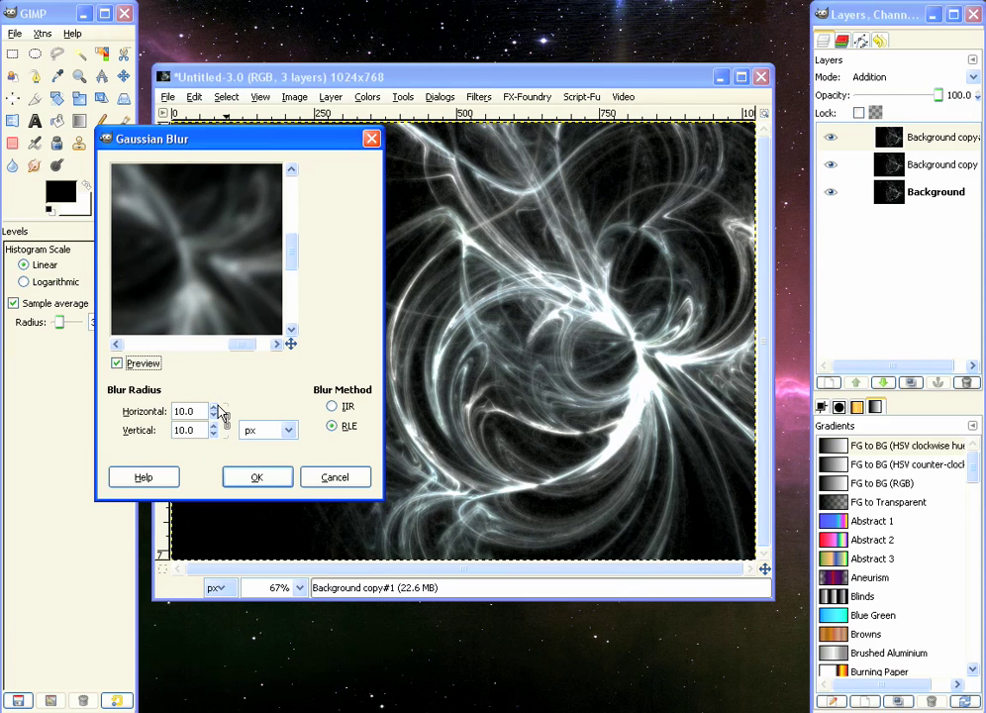
{"action": "scroll", "coordinate": [216, 411], "scroll_direction": "up", "scroll_amount": 9}
{"action": "scroll", "coordinate": [221, 413], "scroll_direction": "up", "scroll_amount": 1}
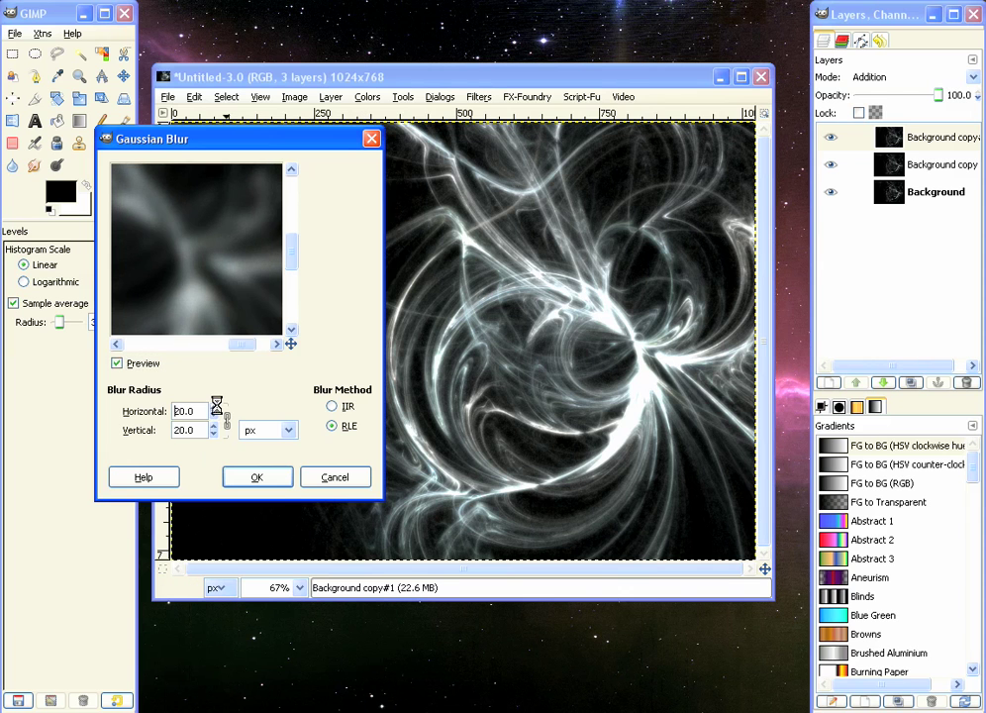
{"action": "left_click", "coordinate": [266, 479]}
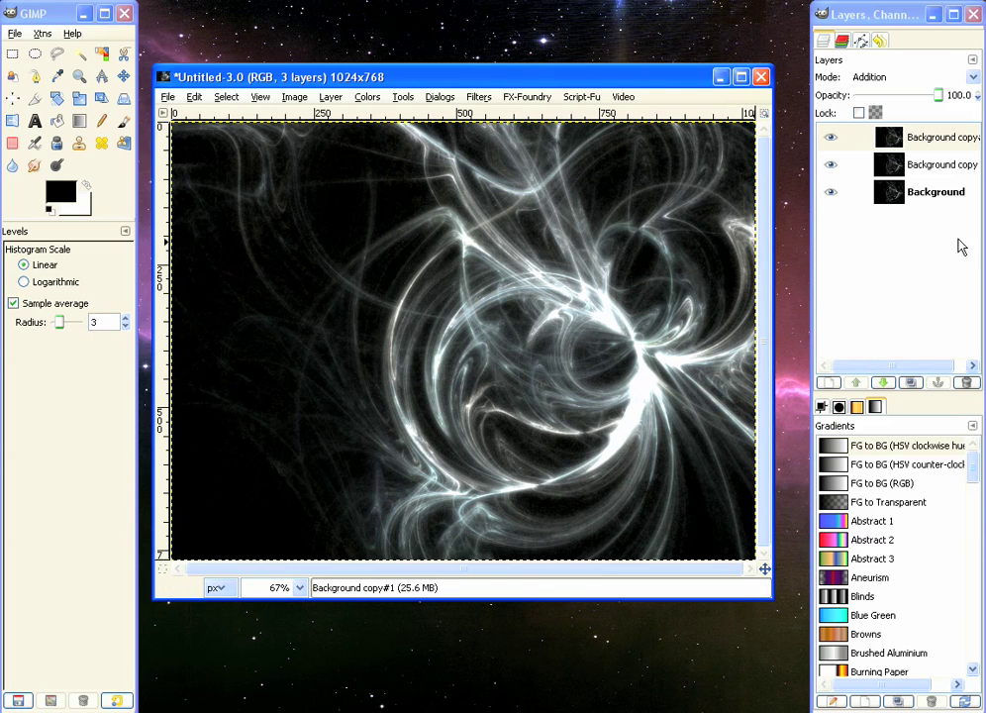
Set the top copy to Addition mode at 50% opacity.
{"action": "left_click", "coordinate": [941, 76]}
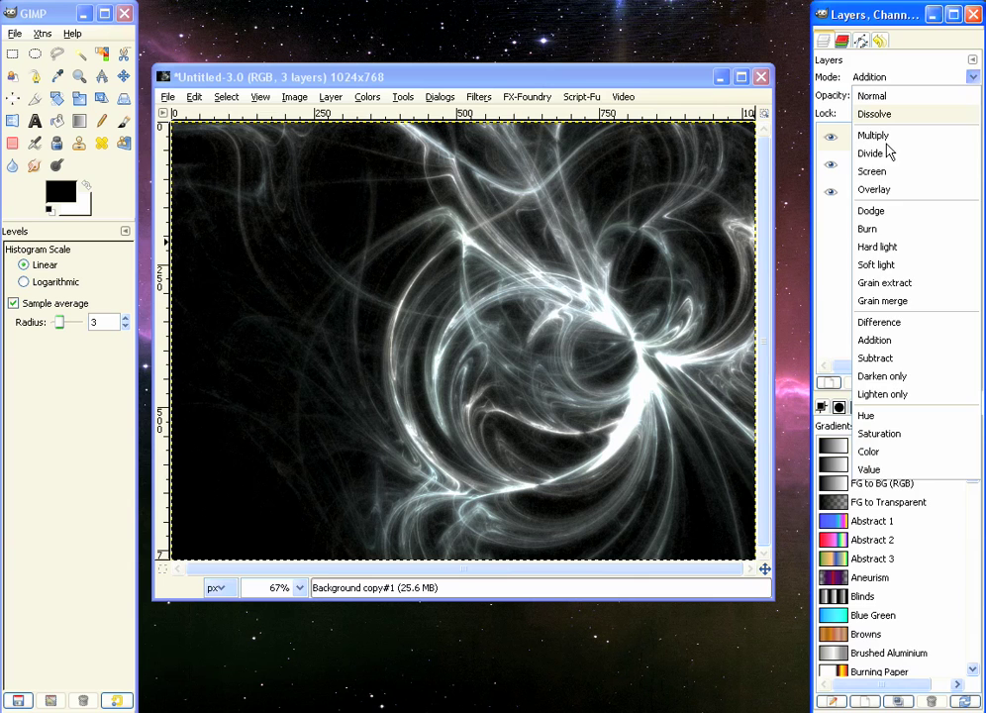
{"action": "left_click", "coordinate": [892, 172]}
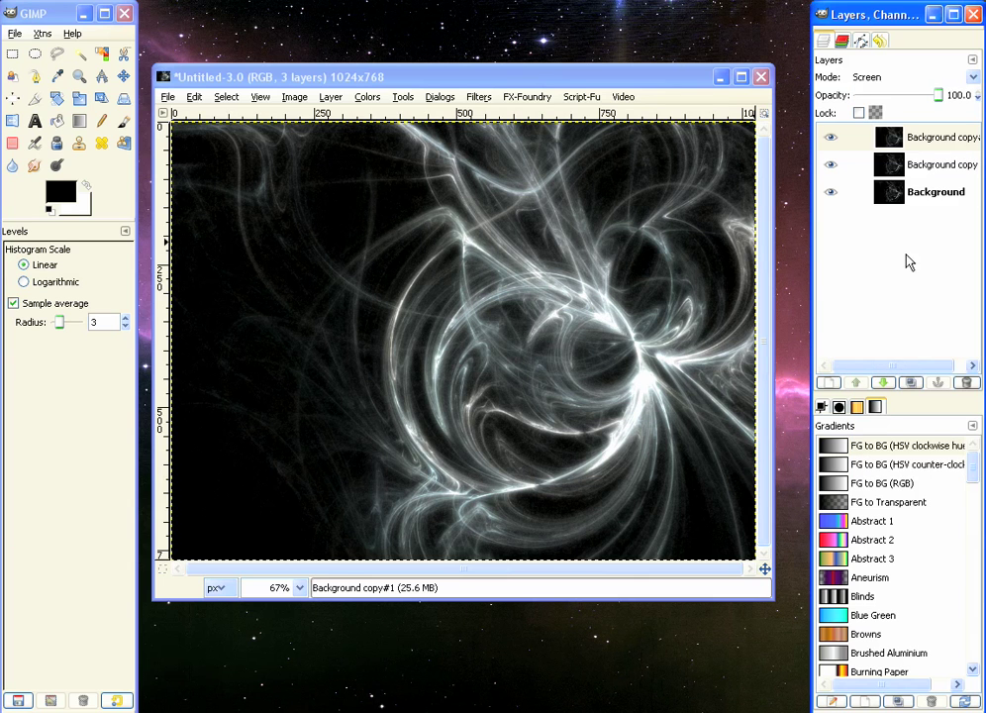
{"action": "left_click", "coordinate": [877, 78]}
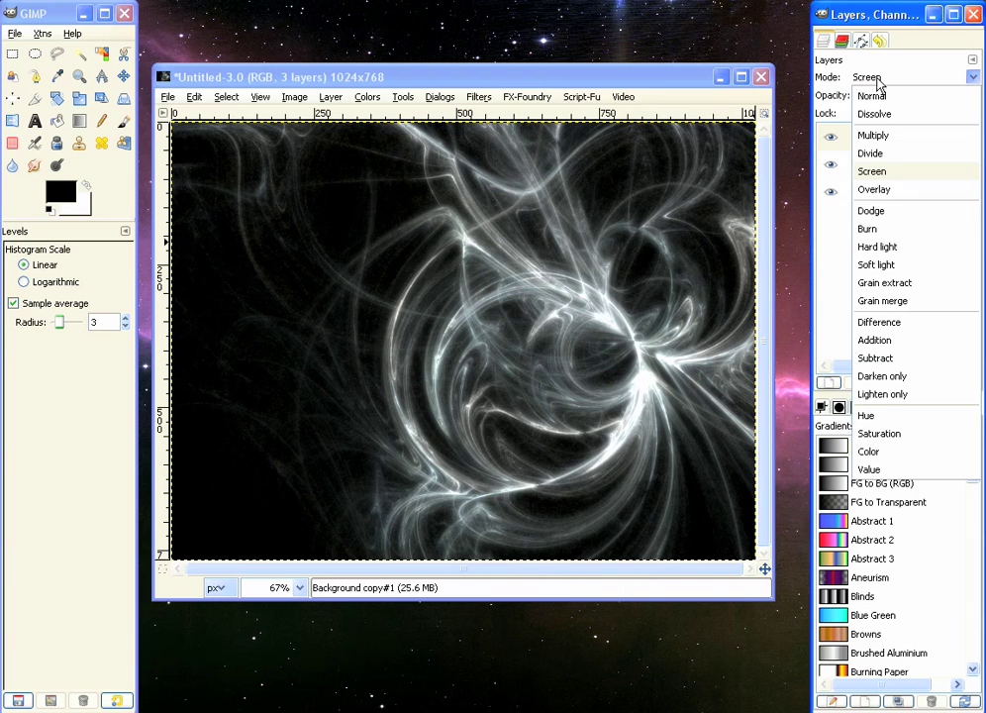
{"action": "left_click", "coordinate": [873, 339]}
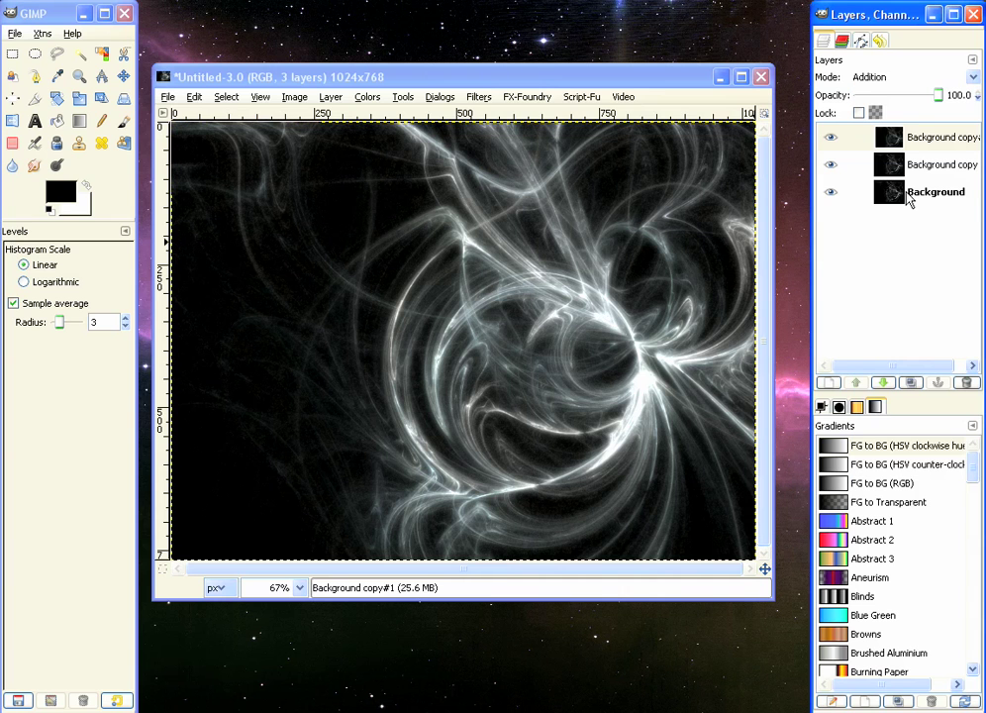
{"action": "left_click_drag", "start_coordinate": [960, 95], "coordinate": [930, 96]}
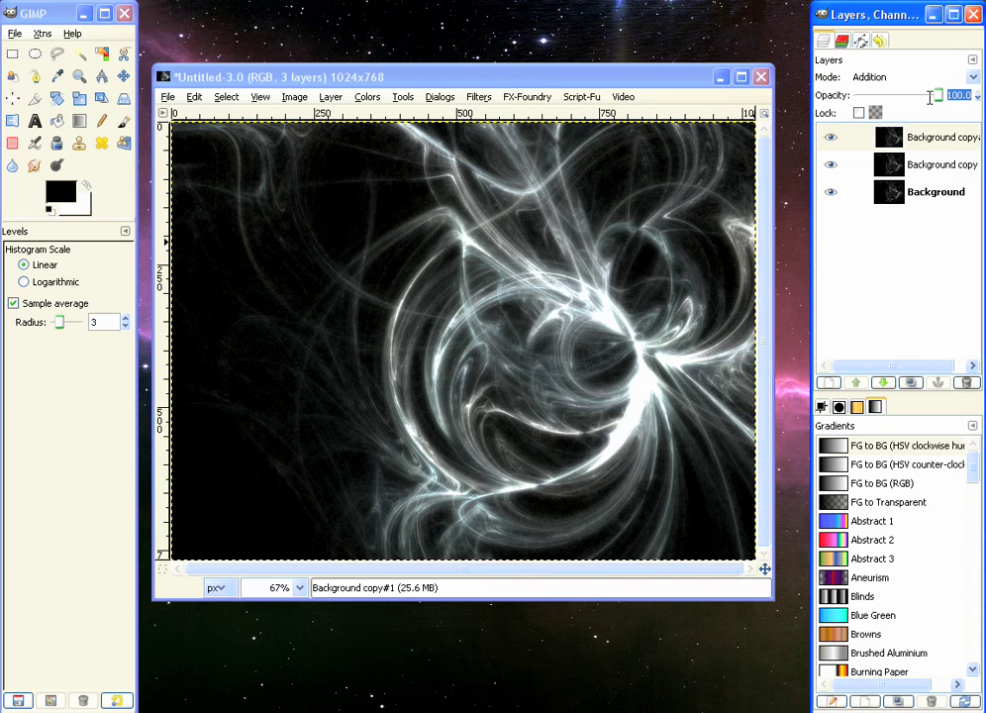
{"action": "type", "text": "50"}
{"action": "key", "text": "Return"}
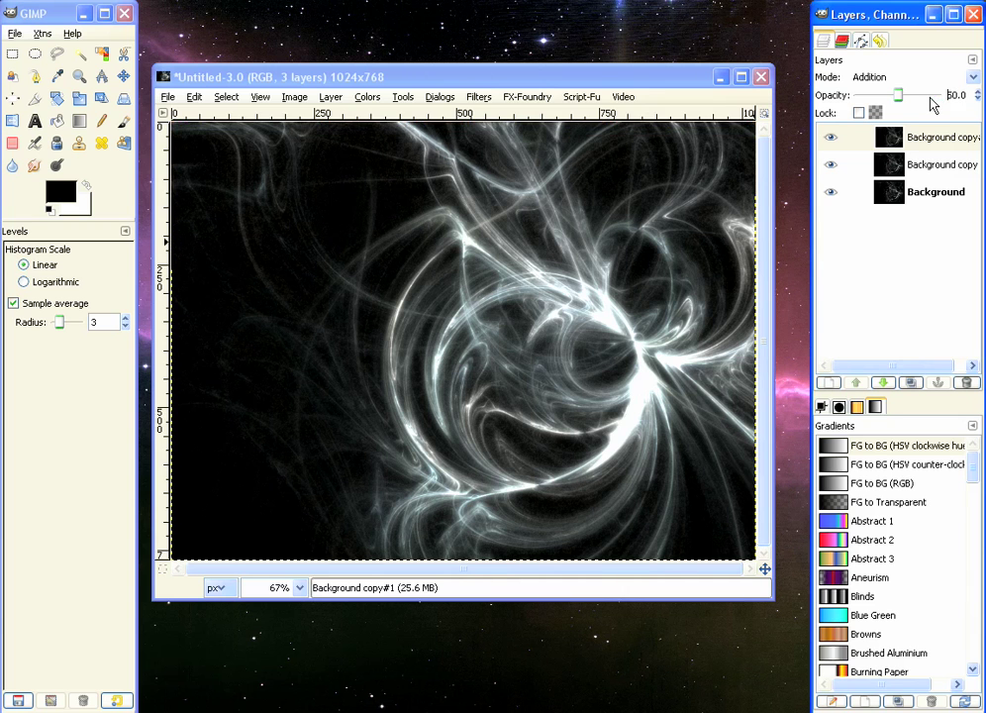
{"action": "left_click", "coordinate": [899, 288]}
Merge the flame layers and set midtone Color Balance to Blue 100, Cyan–Red −33.
{"action": "right_click", "coordinate": [920, 171]}
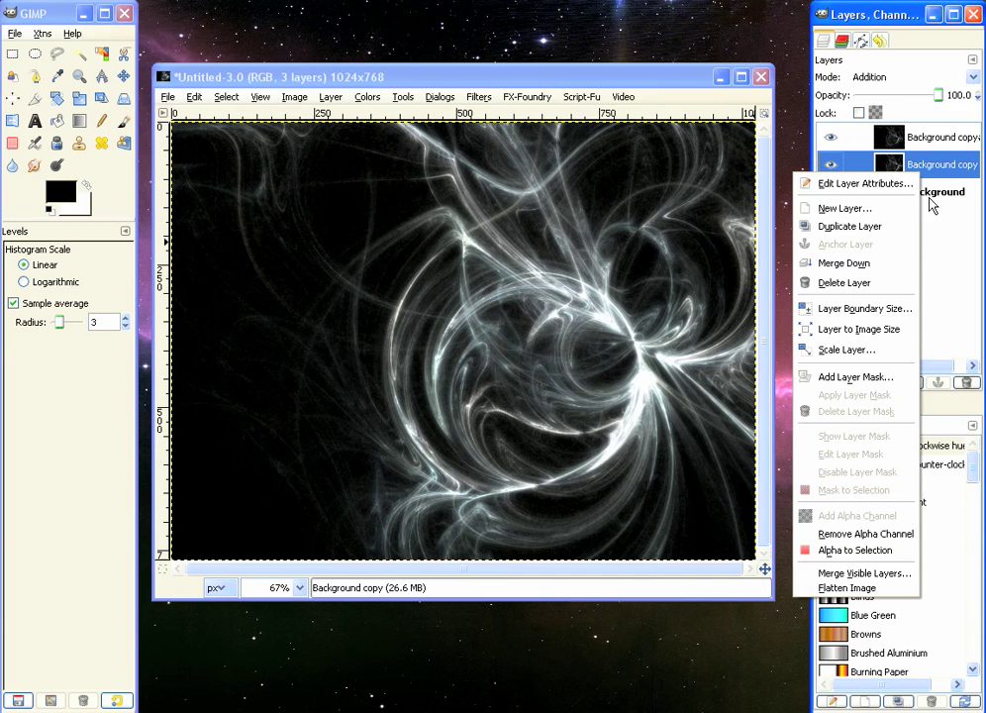
{"action": "left_click", "coordinate": [846, 589]}
{"action": "left_click", "coordinate": [367, 97]}
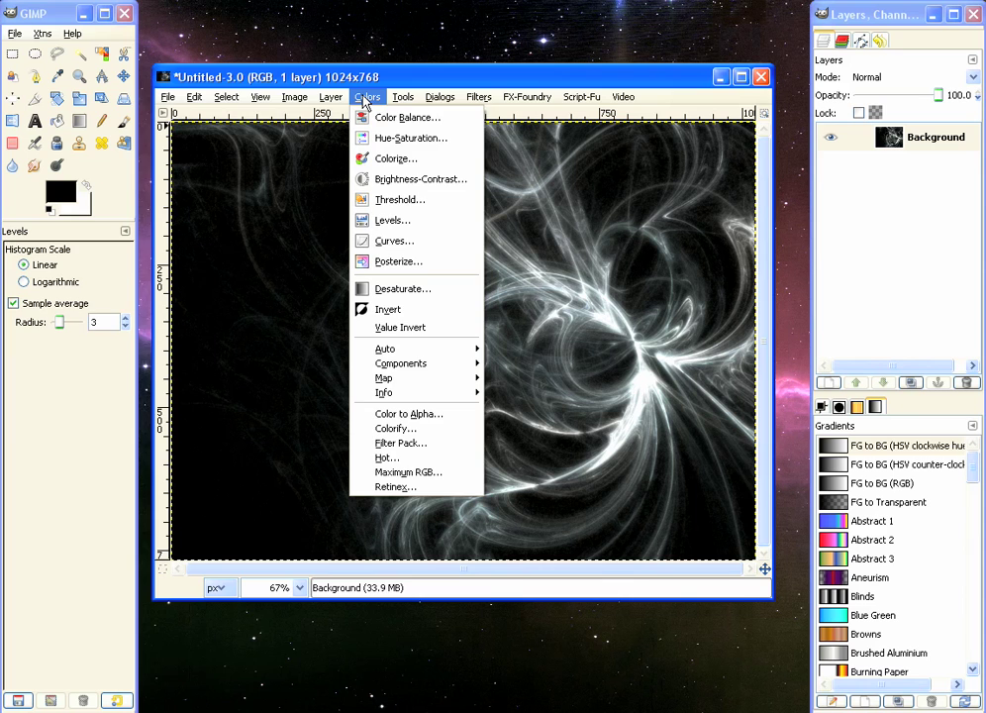
{"action": "left_click", "coordinate": [385, 116]}
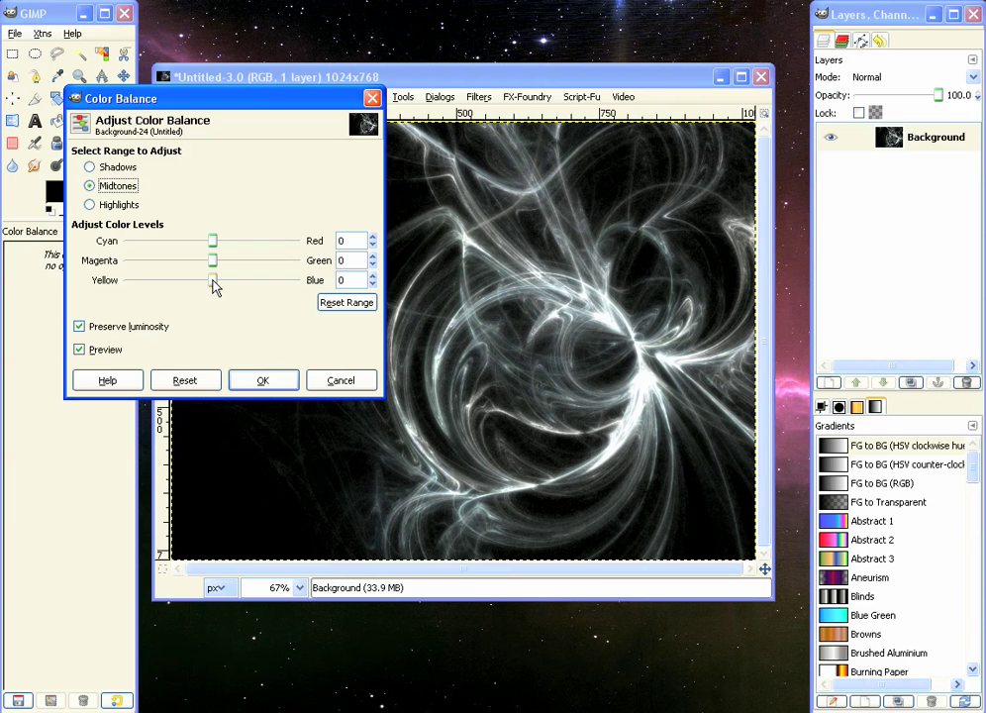
{"action": "left_click_drag", "start_coordinate": [213, 282], "coordinate": [298, 281]}
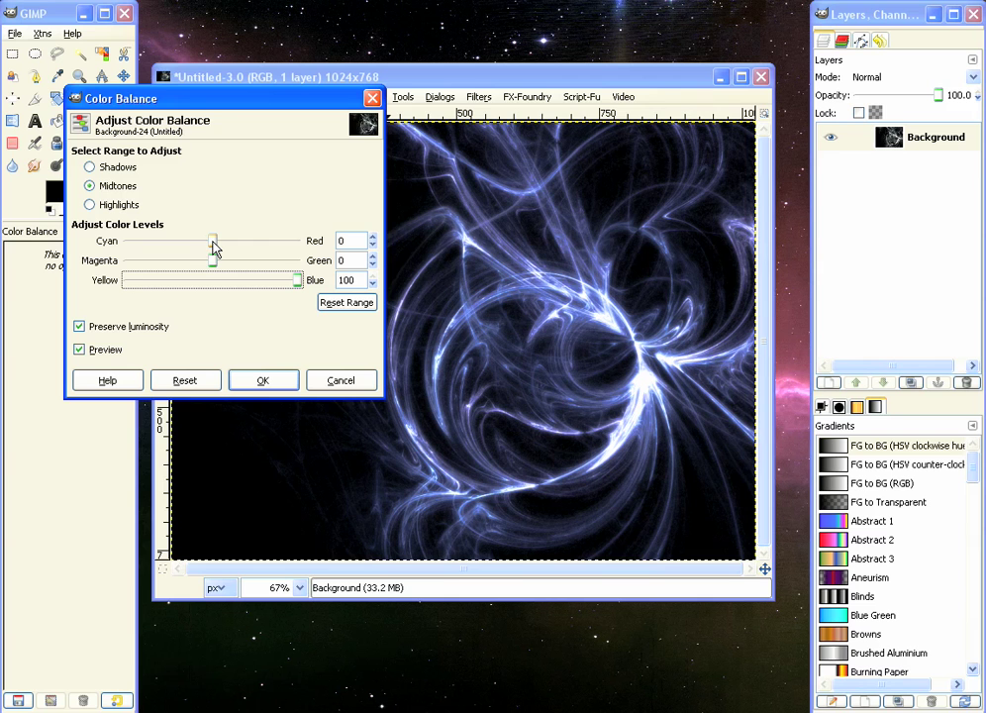
{"action": "left_click_drag", "start_coordinate": [214, 247], "coordinate": [197, 246]}
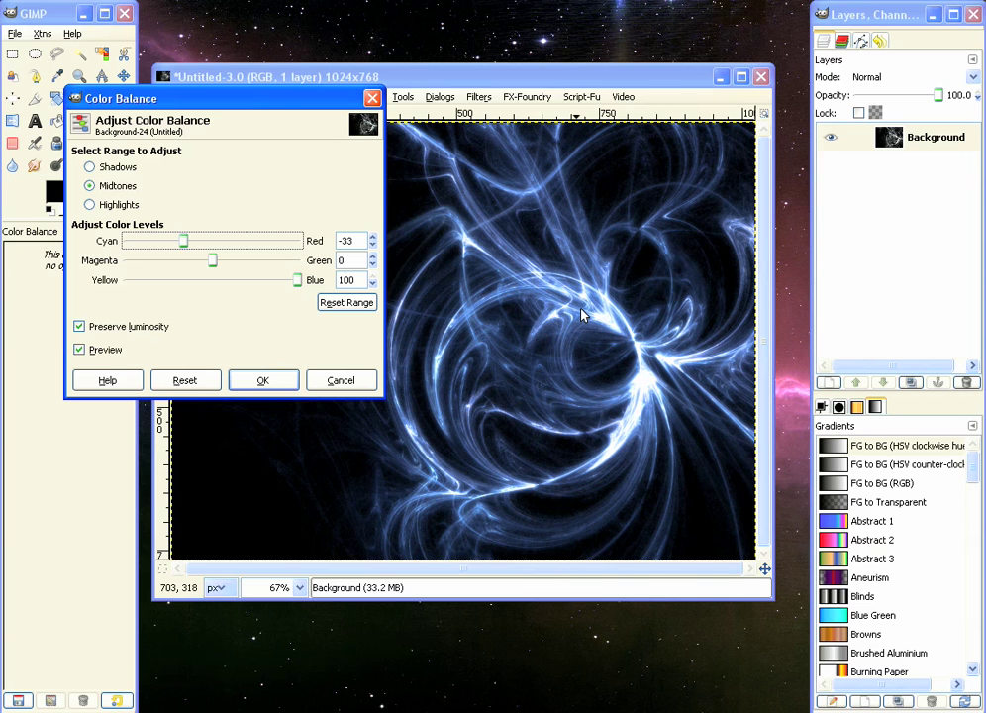
{"action": "left_click", "coordinate": [262, 381]}
At 100% zoom, apply Levels with black input 14 and gamma 0.75.
{"action": "key", "text": "1"}
{"action": "left_click", "coordinate": [366, 96]}
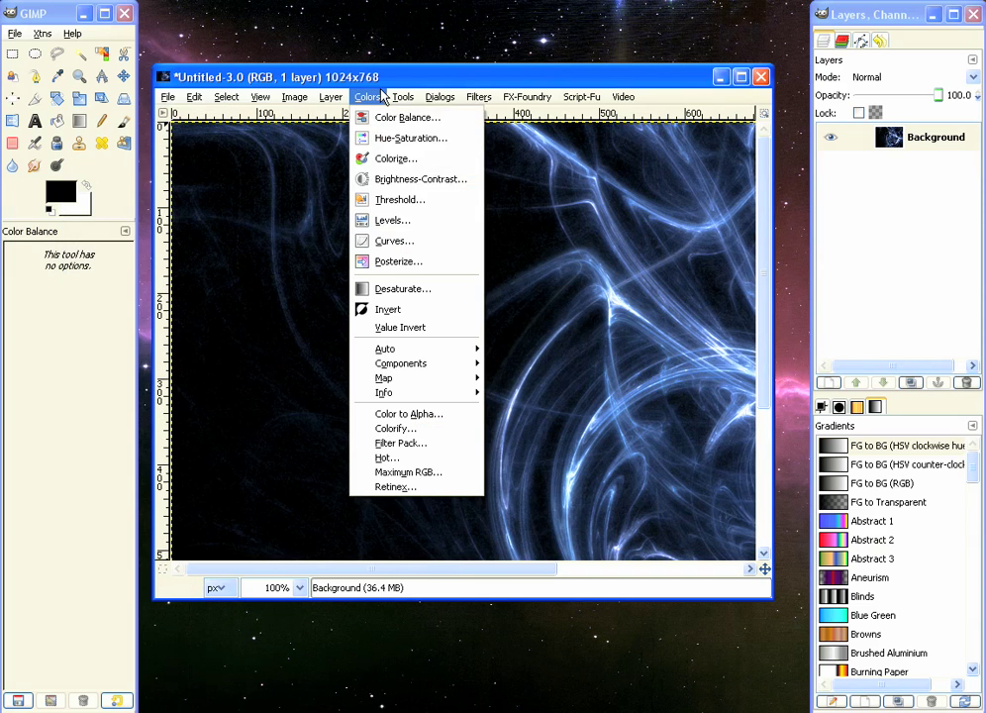
{"action": "left_click", "coordinate": [406, 220]}
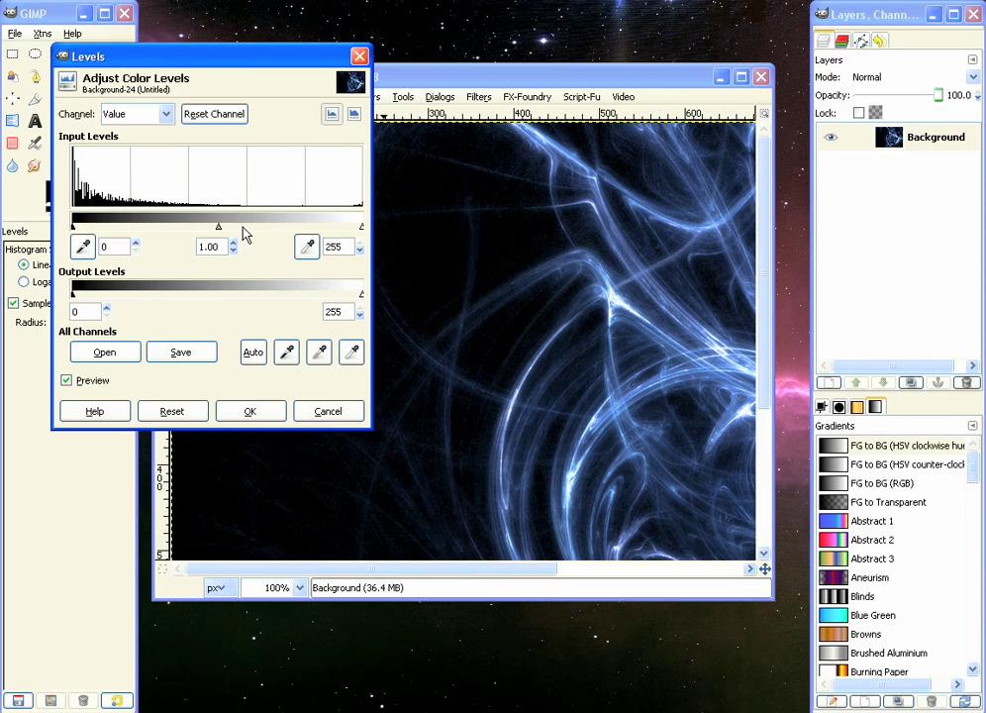
{"action": "left_click_drag", "start_coordinate": [77, 238], "coordinate": [114, 243]}
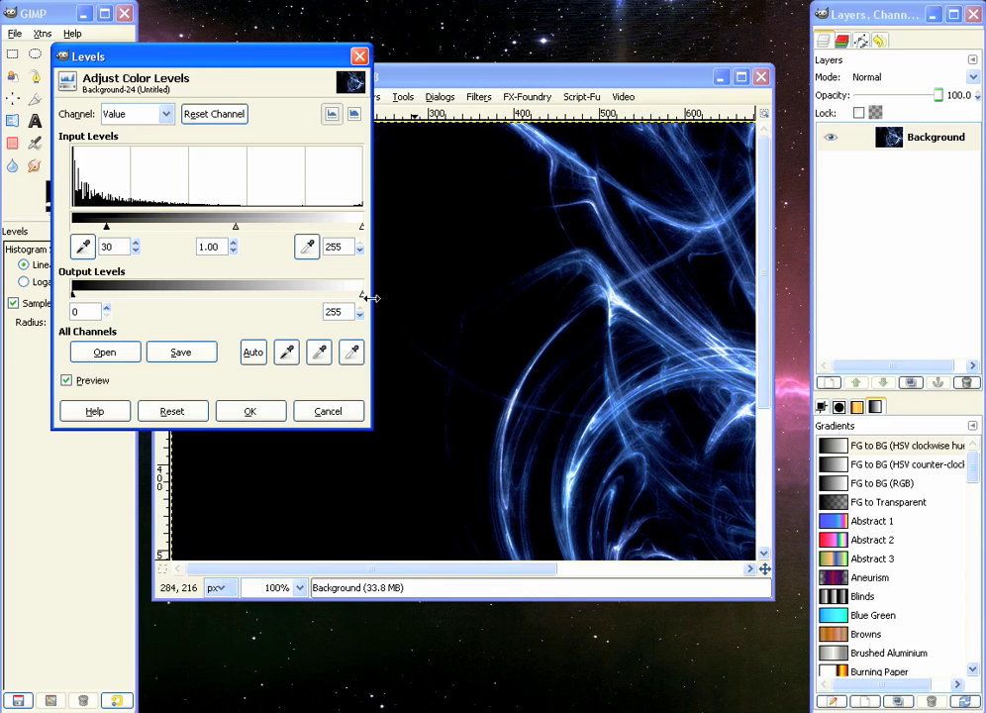
{"action": "left_click_drag", "start_coordinate": [106, 227], "coordinate": [74, 229]}
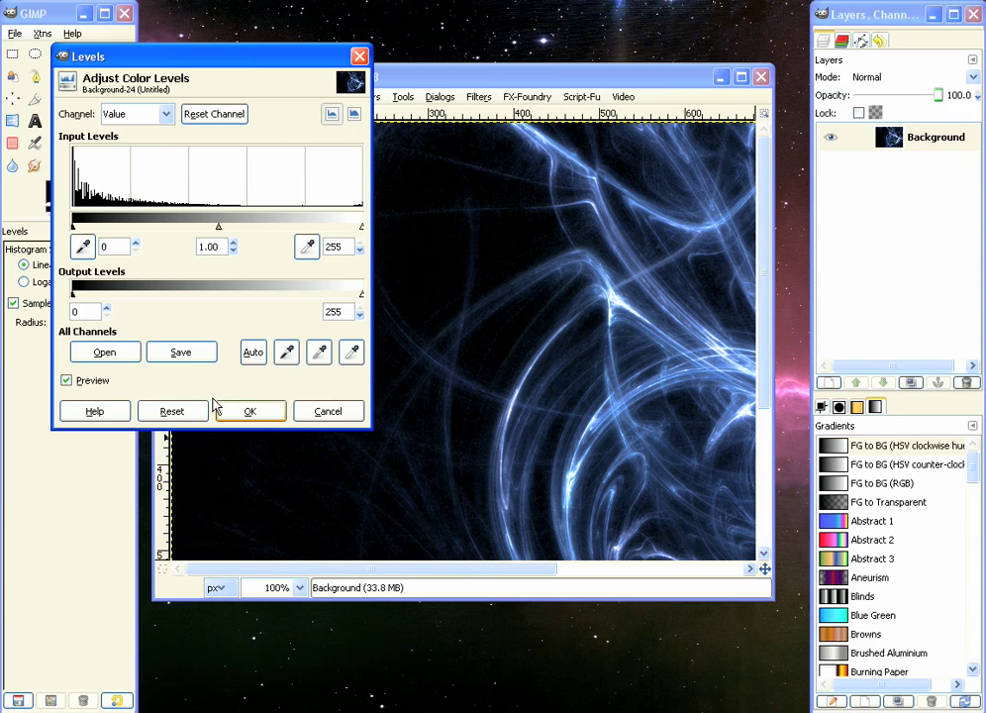
{"action": "left_click_drag", "start_coordinate": [77, 227], "coordinate": [90, 227]}
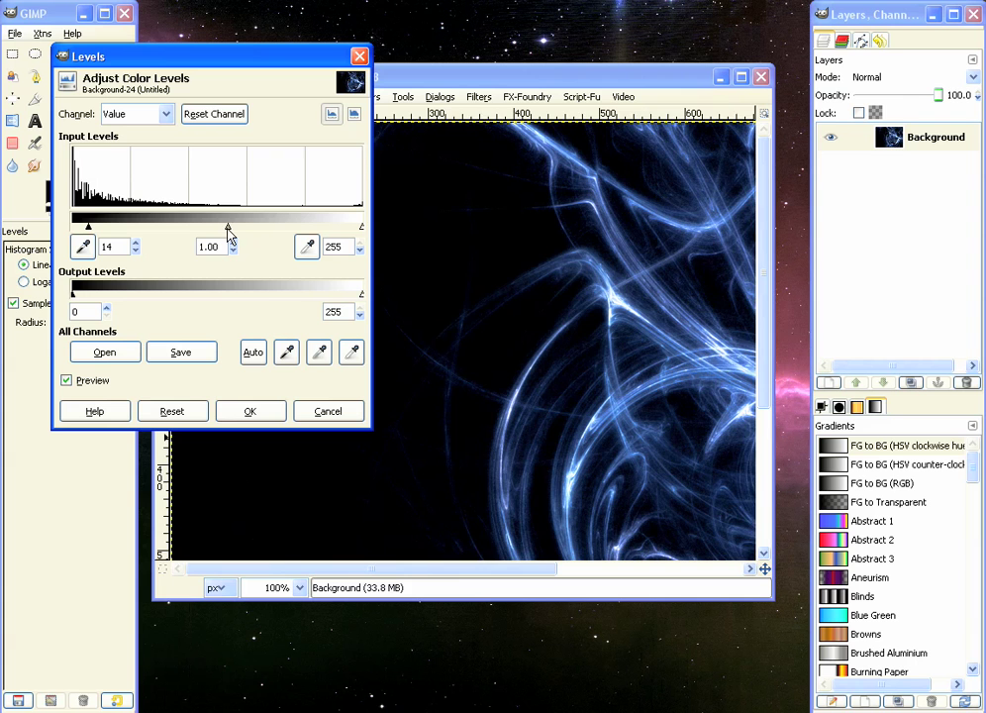
{"action": "left_click_drag", "start_coordinate": [228, 230], "coordinate": [243, 230]}
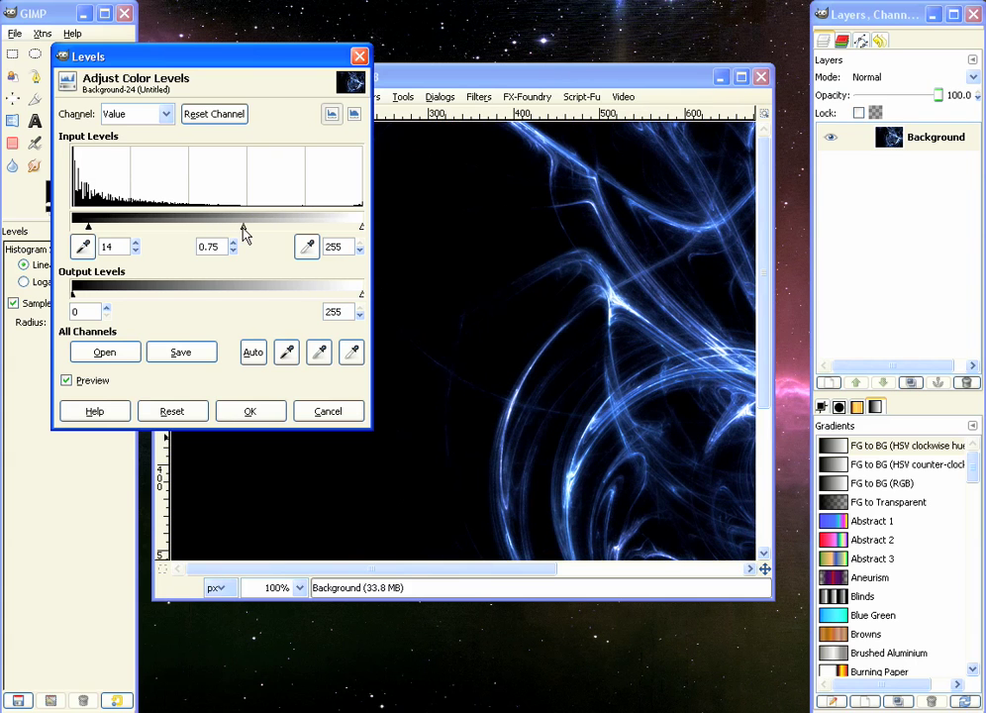
{"action": "left_click", "coordinate": [250, 410]}
Pan around the canvas to inspect the darkened, higher-contrast fractal.
{"action": "left_click_drag", "start_coordinate": [396, 570], "coordinate": [615, 594]}
{"action": "left_click_drag", "start_coordinate": [775, 227], "coordinate": [781, 398]}
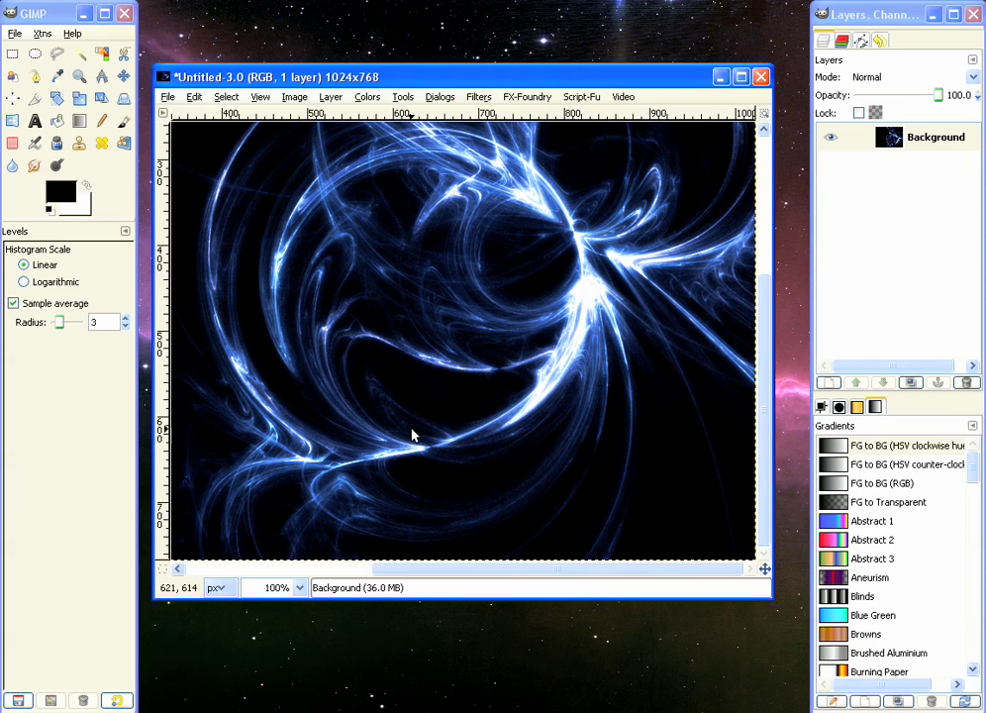
{"action": "left_click_drag", "start_coordinate": [556, 570], "coordinate": [352, 569]}
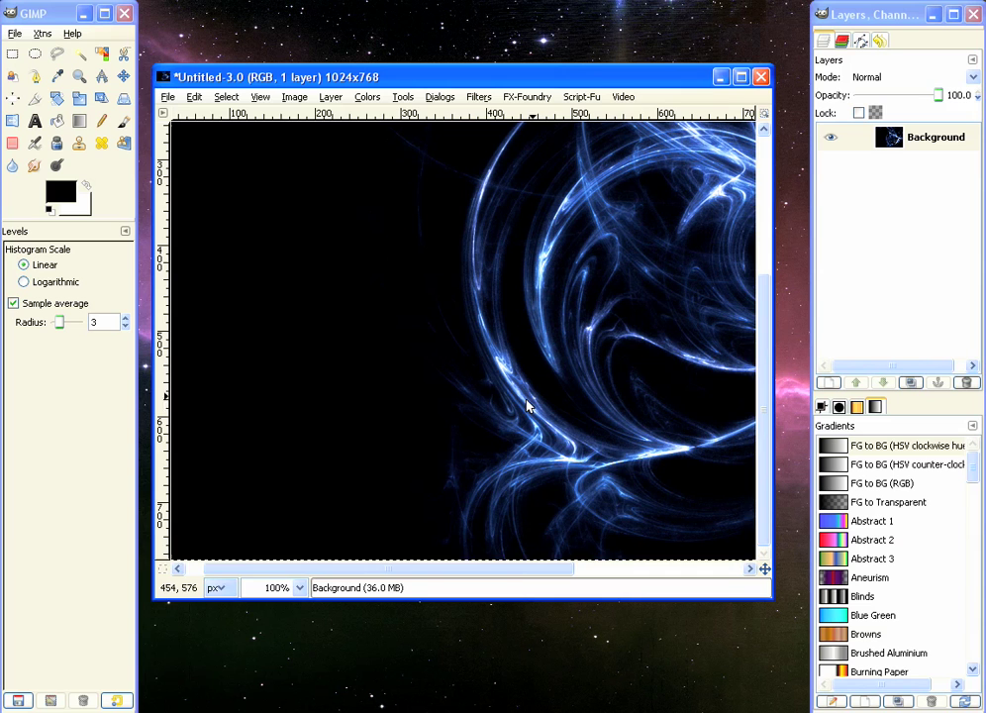
{"action": "scroll", "coordinate": [521, 572], "scroll_direction": "down", "scroll_amount": 5}
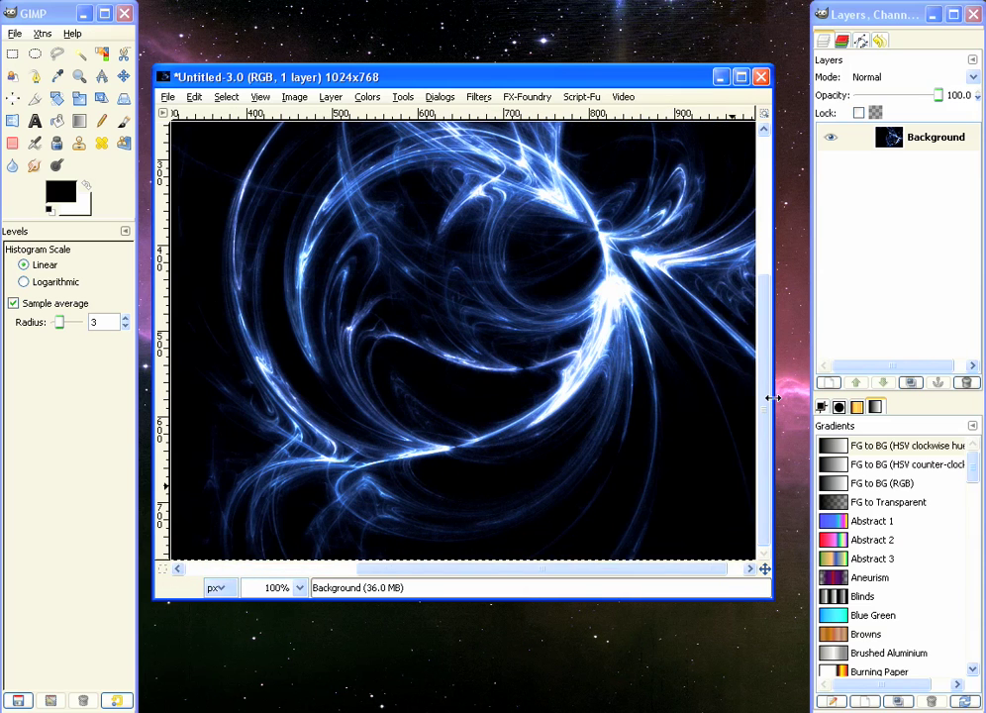
{"action": "left_click_drag", "start_coordinate": [772, 396], "coordinate": [804, 366]}
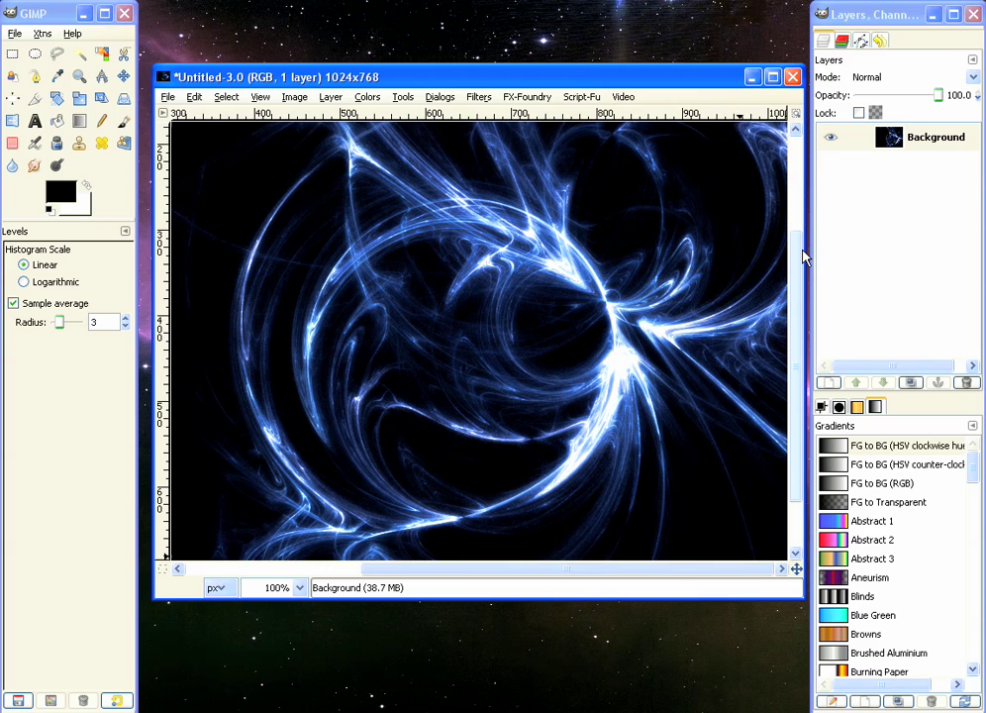
Render a Lens Flare centred at 826, 459 on the fractal's bright core.
{"action": "left_click", "coordinate": [478, 96]}
{"action": "mouse_move", "coordinate": [628, 240]}
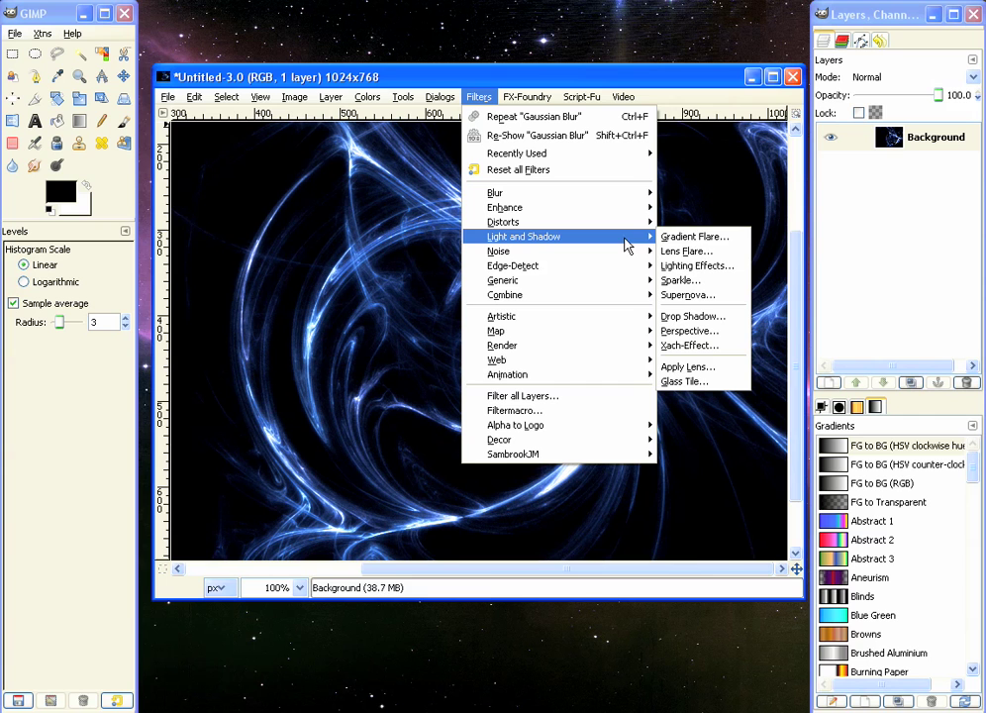
{"action": "left_click", "coordinate": [683, 251]}
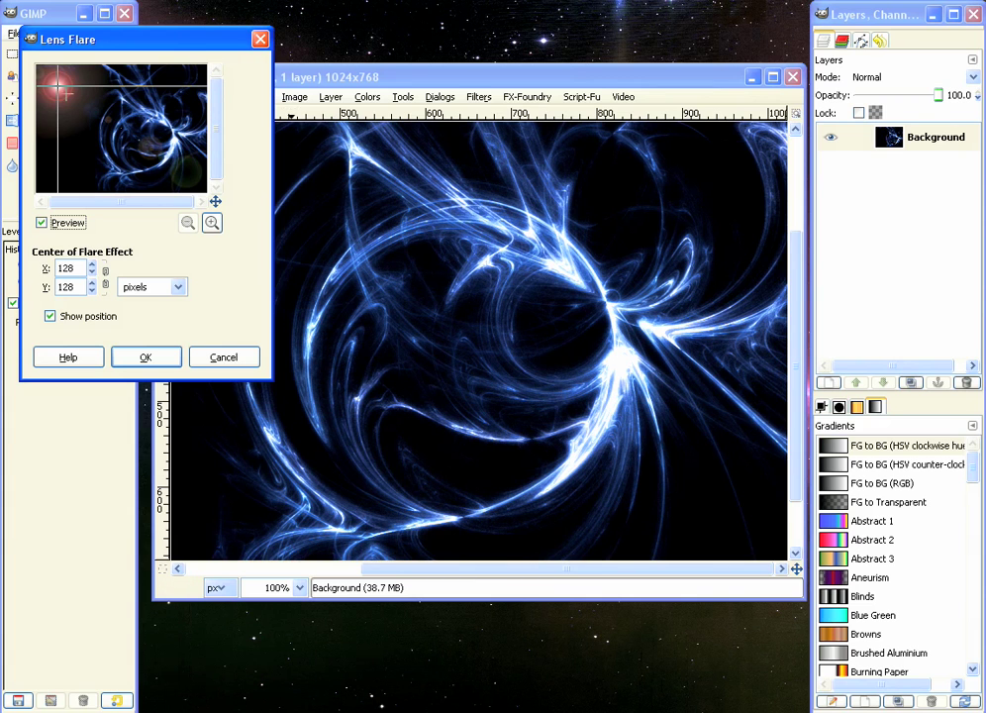
{"action": "left_click", "coordinate": [212, 224]}
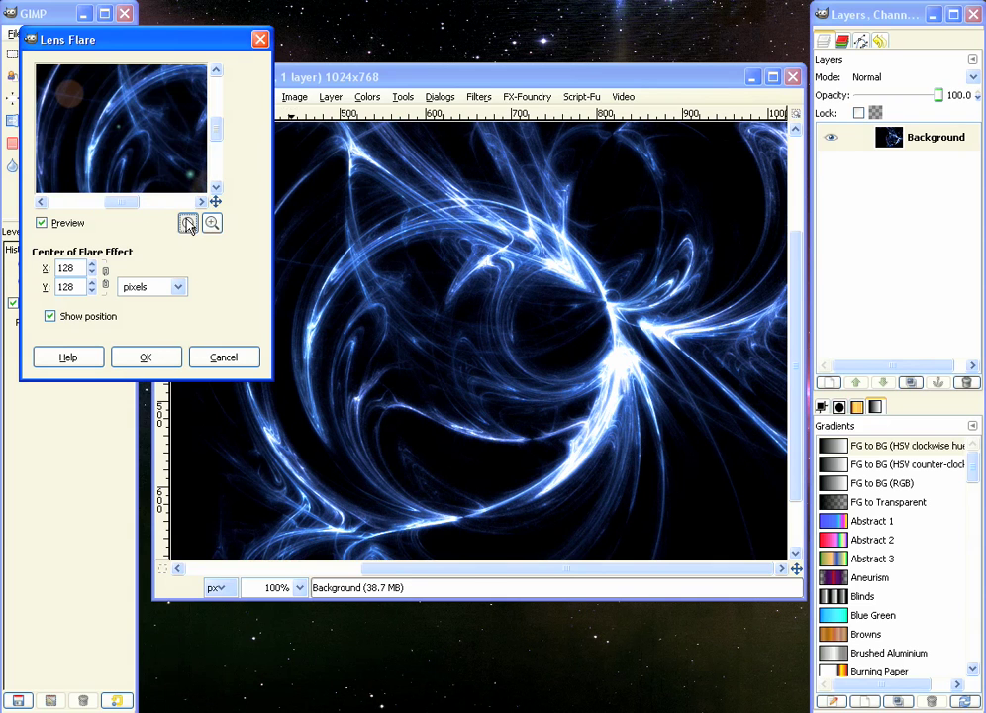
{"action": "left_click", "coordinate": [188, 223]}
{"action": "left_click_drag", "start_coordinate": [125, 208], "coordinate": [165, 205]}
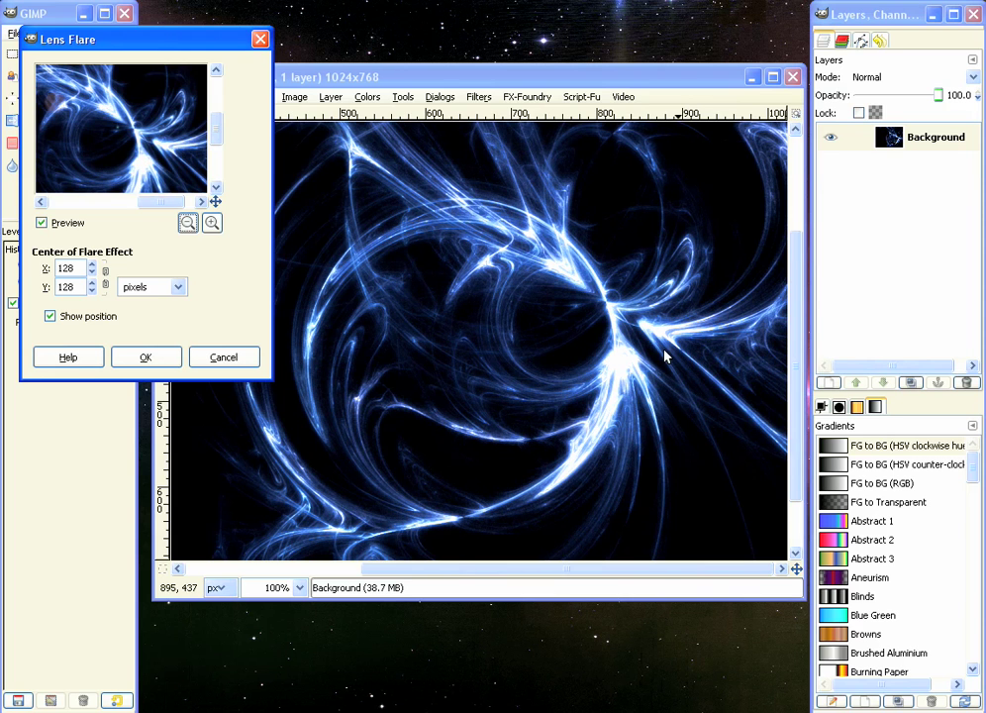
{"action": "left_click", "coordinate": [142, 166]}
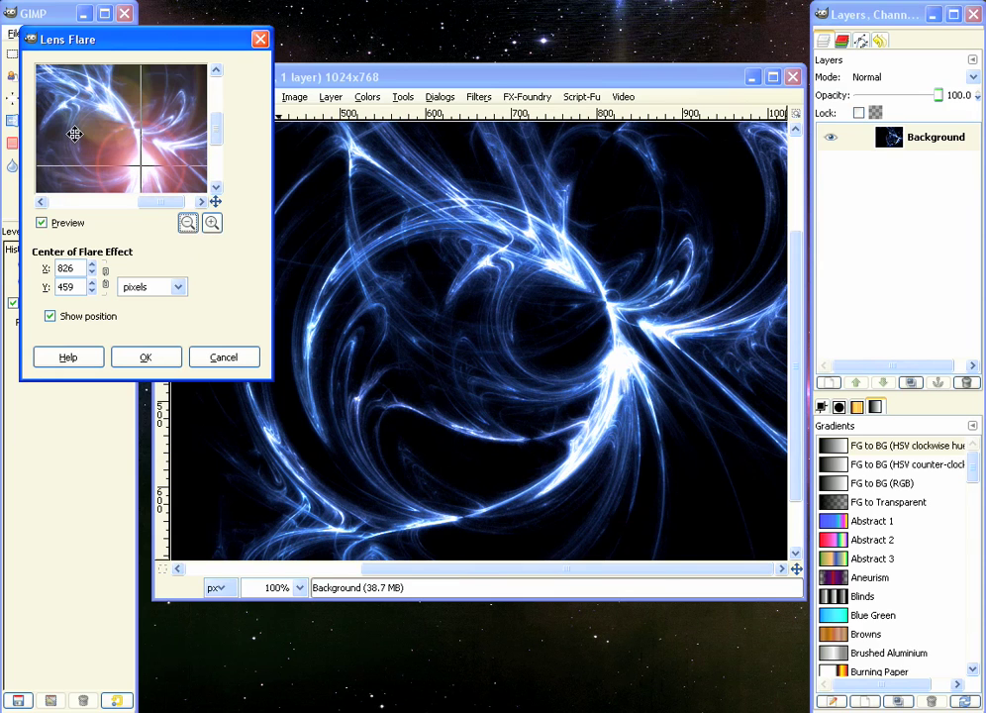
{"action": "left_click", "coordinate": [190, 224]}
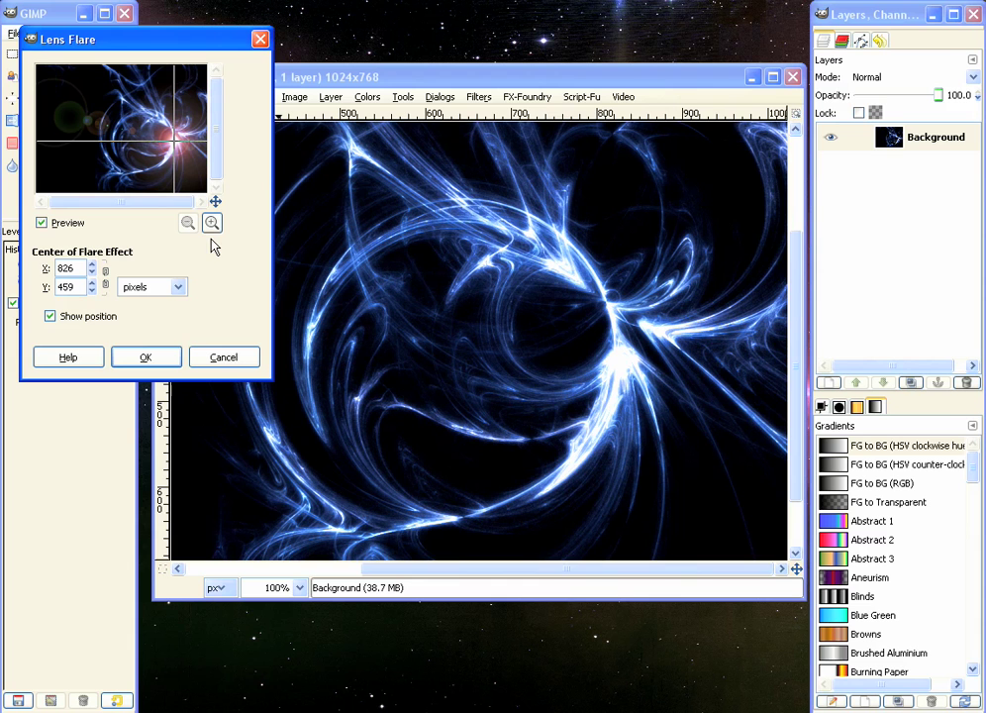
{"action": "left_click", "coordinate": [147, 358]}
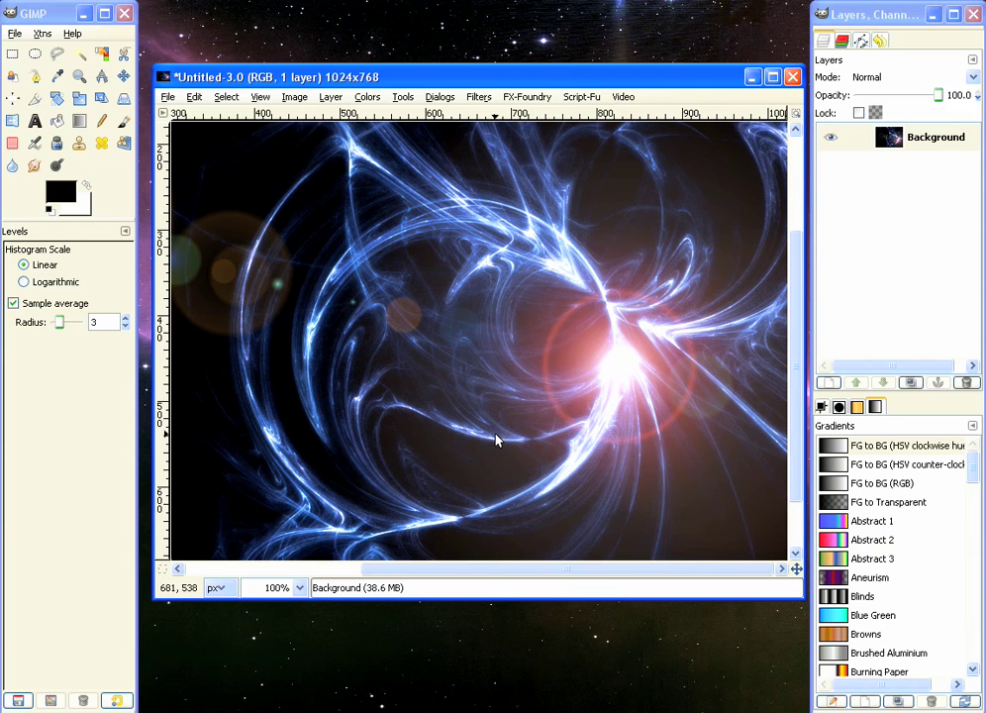
View the whole image at 67%, then undo the lens flare.
{"action": "left_click", "coordinate": [303, 589]}
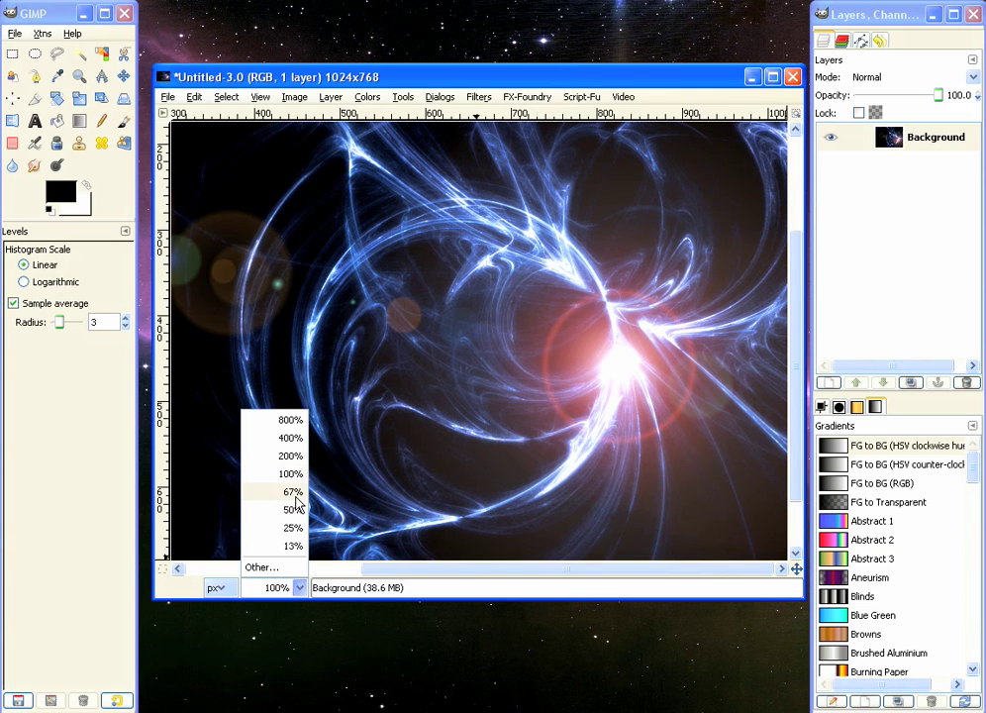
{"action": "left_click", "coordinate": [293, 508]}
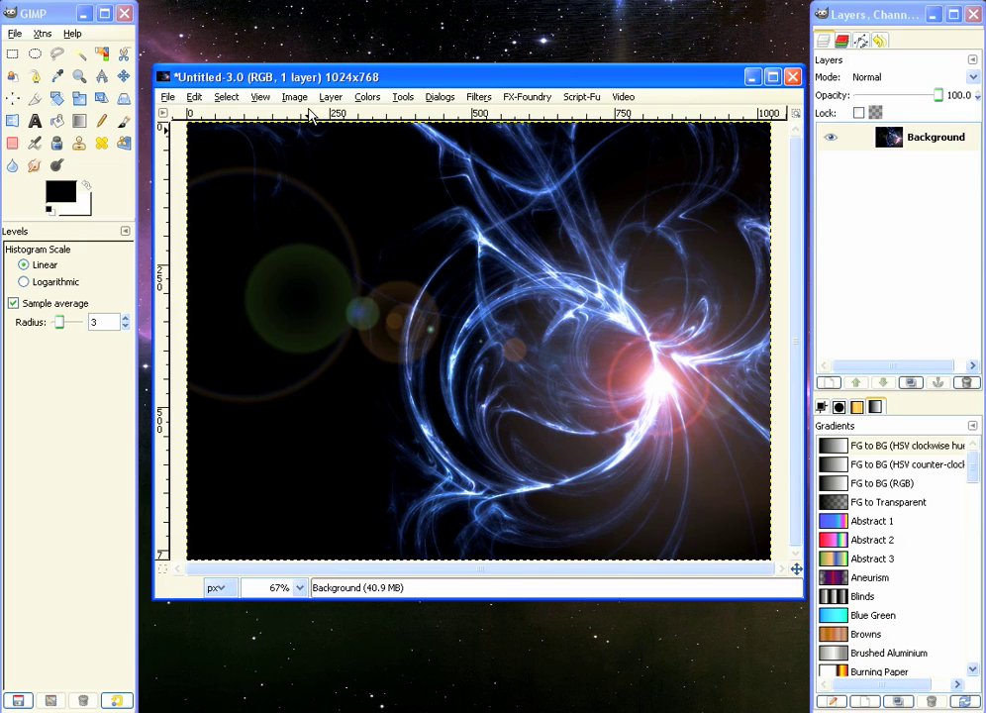
{"action": "left_click", "coordinate": [194, 96]}
{"action": "left_click", "coordinate": [213, 121]}
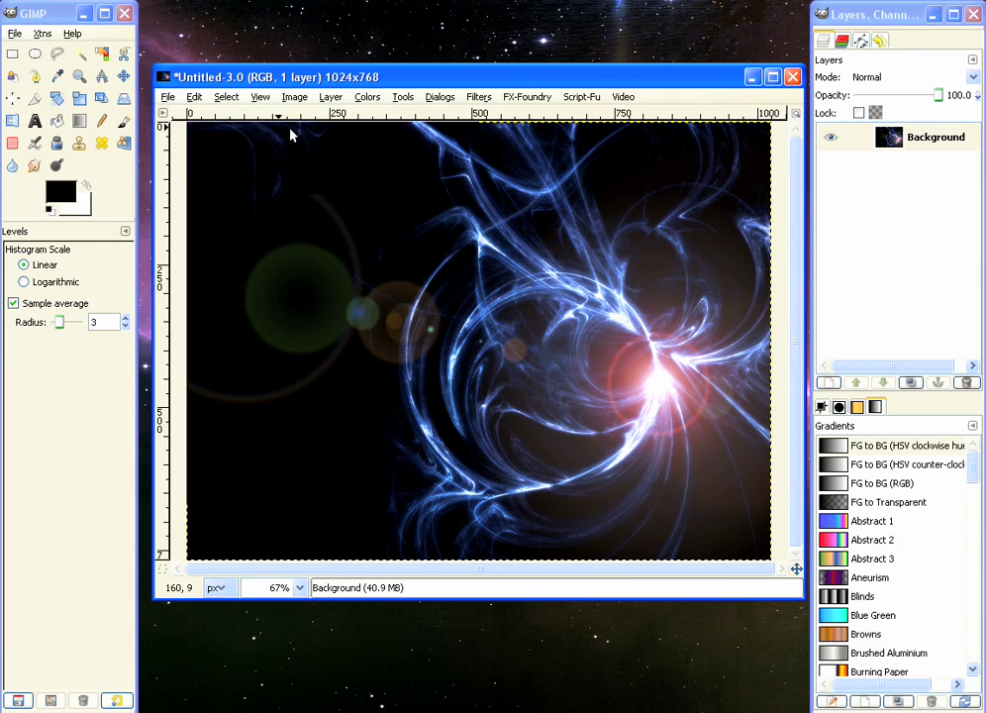
{"action": "left_click", "coordinate": [333, 98]}
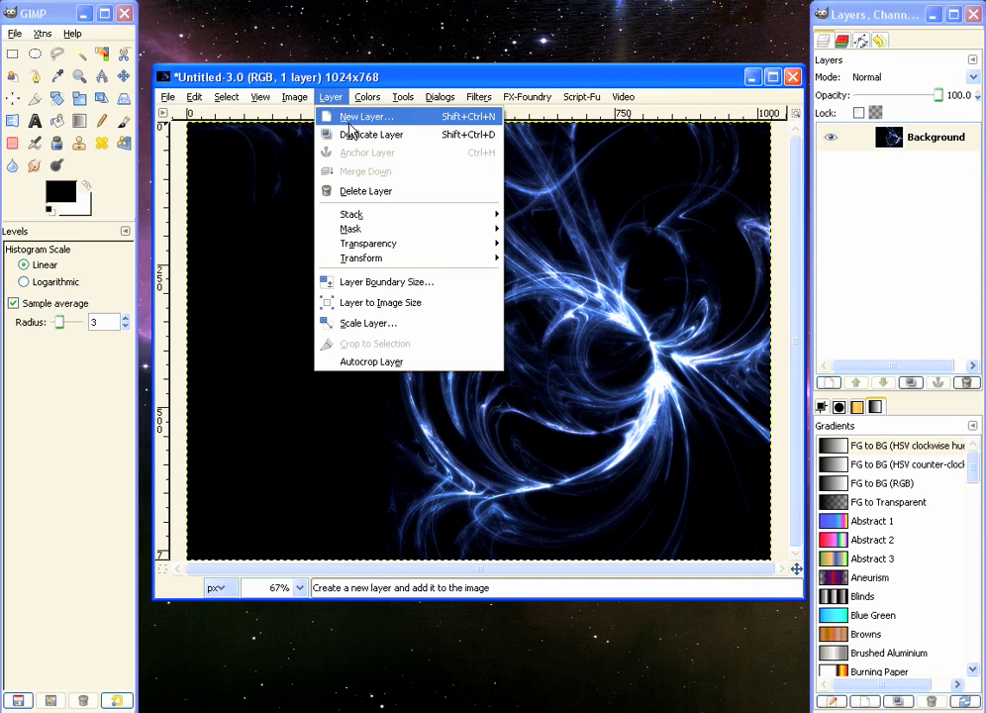
Add a black 1024x768 New Layer, repeat the Lens Flare on it, and select Background.
{"action": "left_click", "coordinate": [349, 119]}
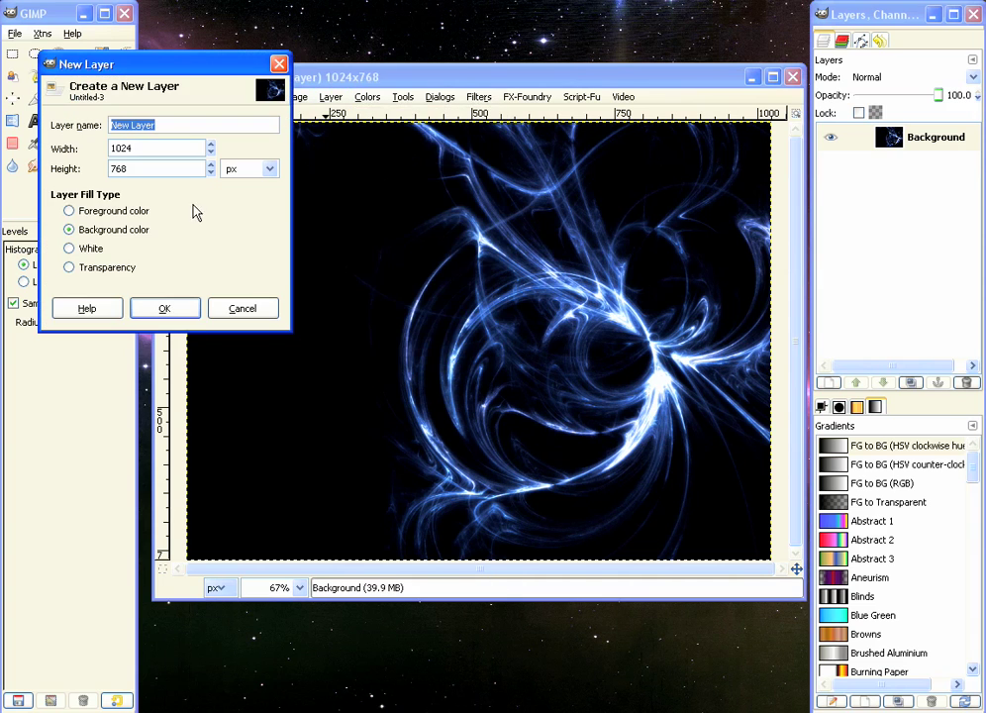
{"action": "left_click", "coordinate": [180, 309]}
{"action": "left_click", "coordinate": [478, 97]}
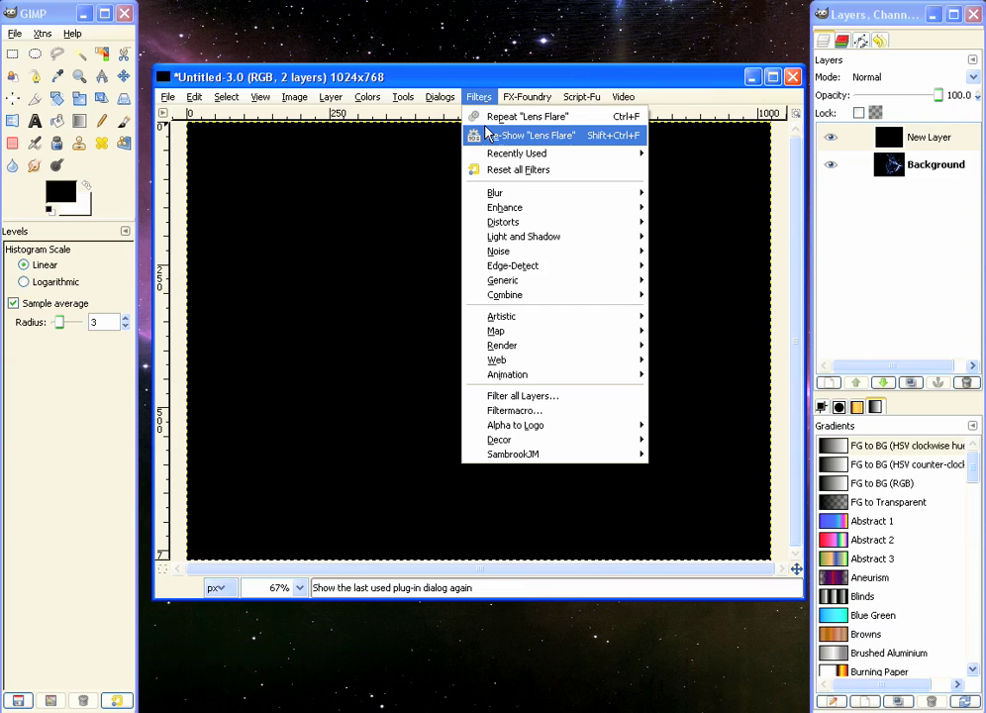
{"action": "left_click", "coordinate": [517, 120]}
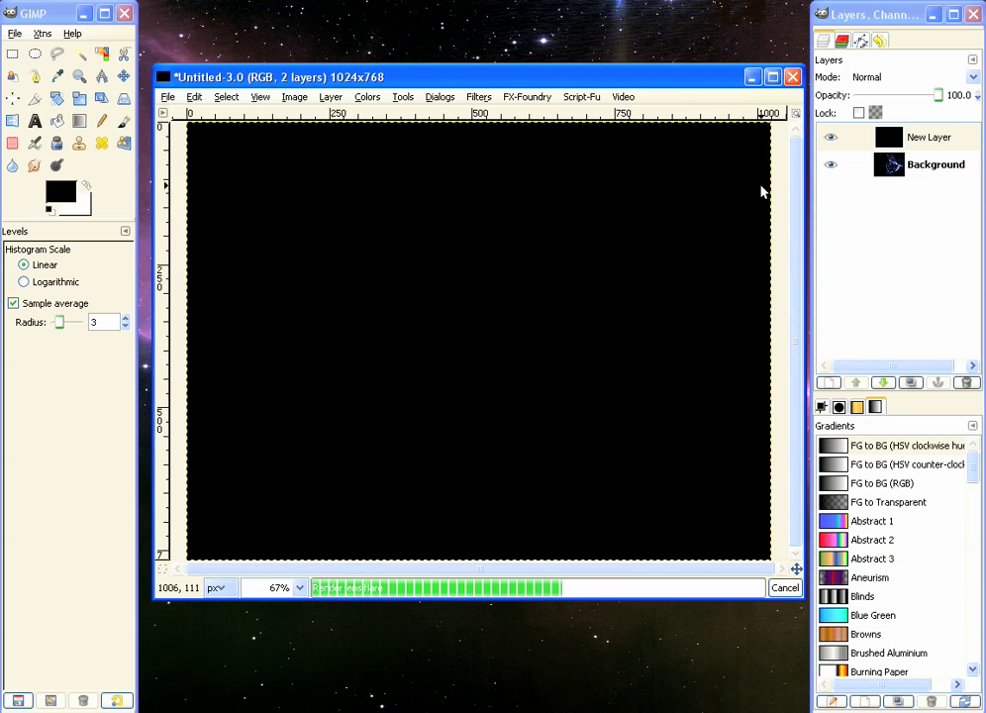
{"action": "left_click", "coordinate": [899, 173]}
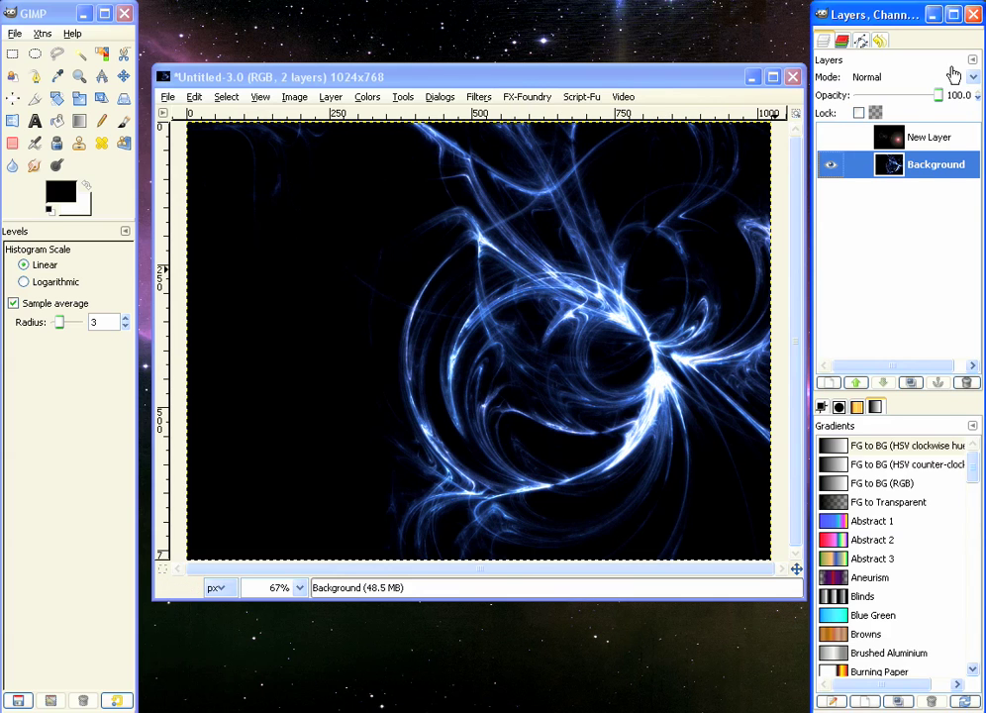
Make the flare layer active and visible in Screen mode, and hide the Background layer.
{"action": "left_click", "coordinate": [931, 141]}
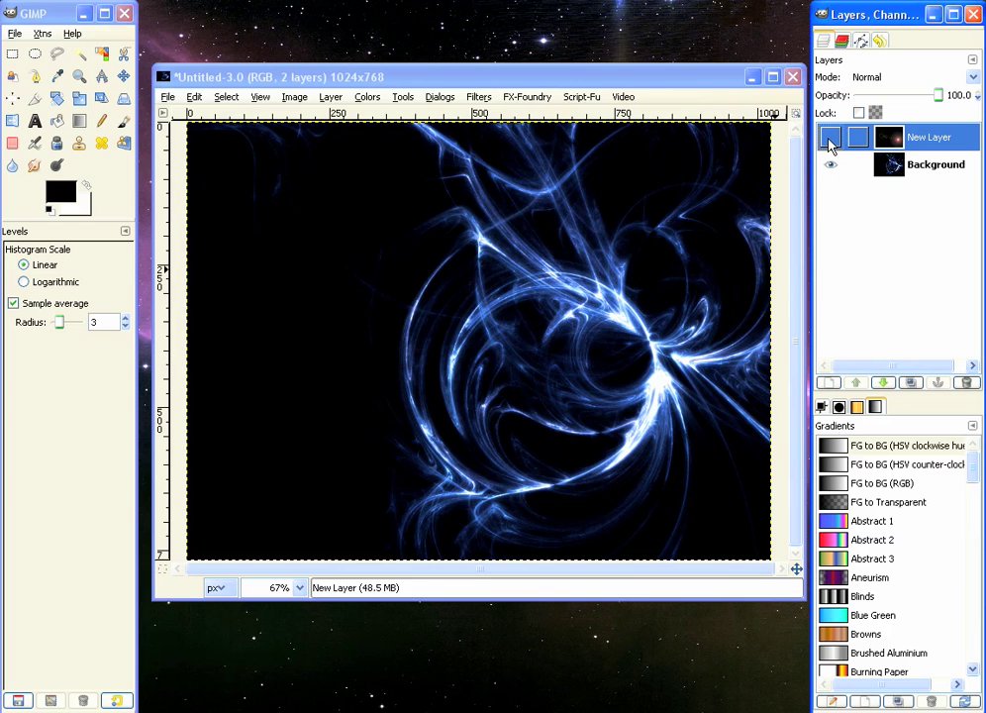
{"action": "left_click", "coordinate": [830, 139]}
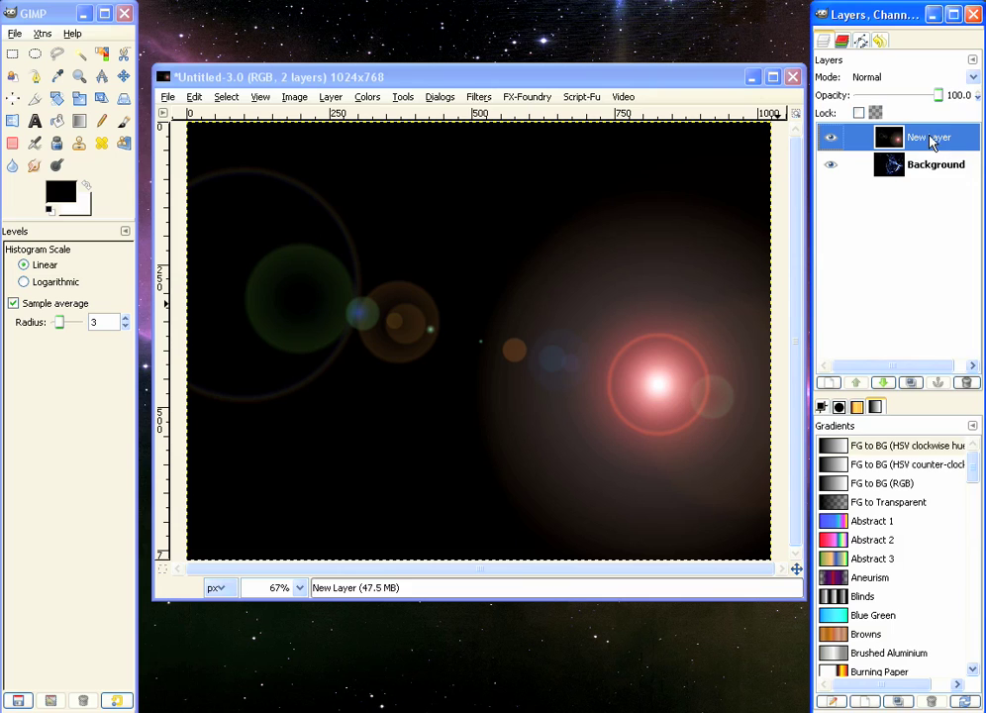
{"action": "left_click", "coordinate": [867, 77]}
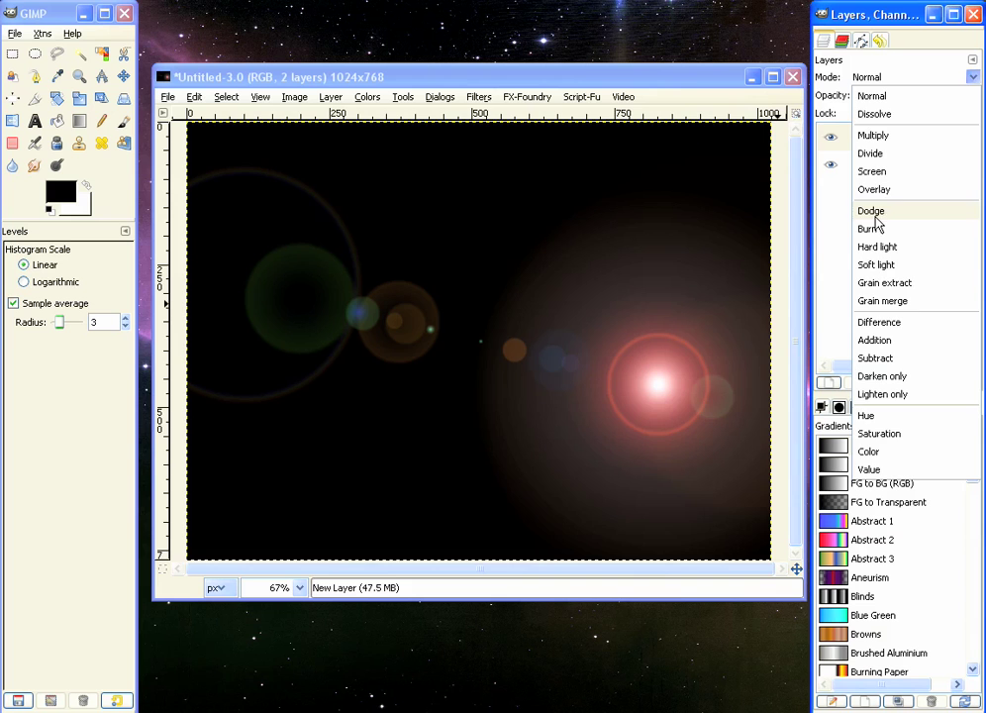
{"action": "left_click", "coordinate": [873, 176]}
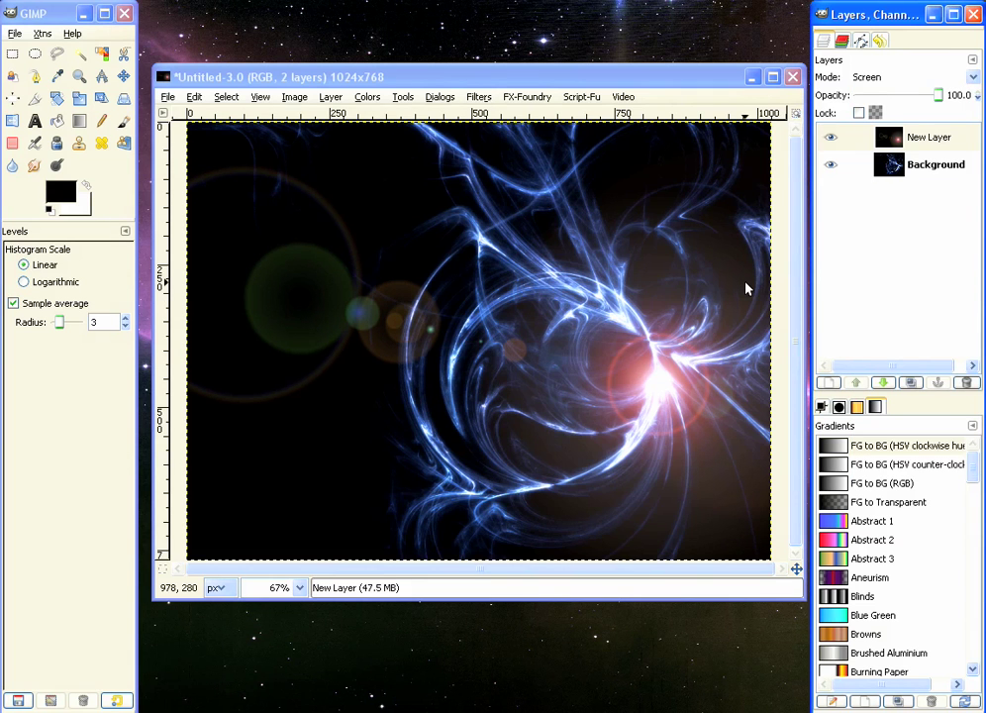
{"action": "left_click", "coordinate": [831, 164]}
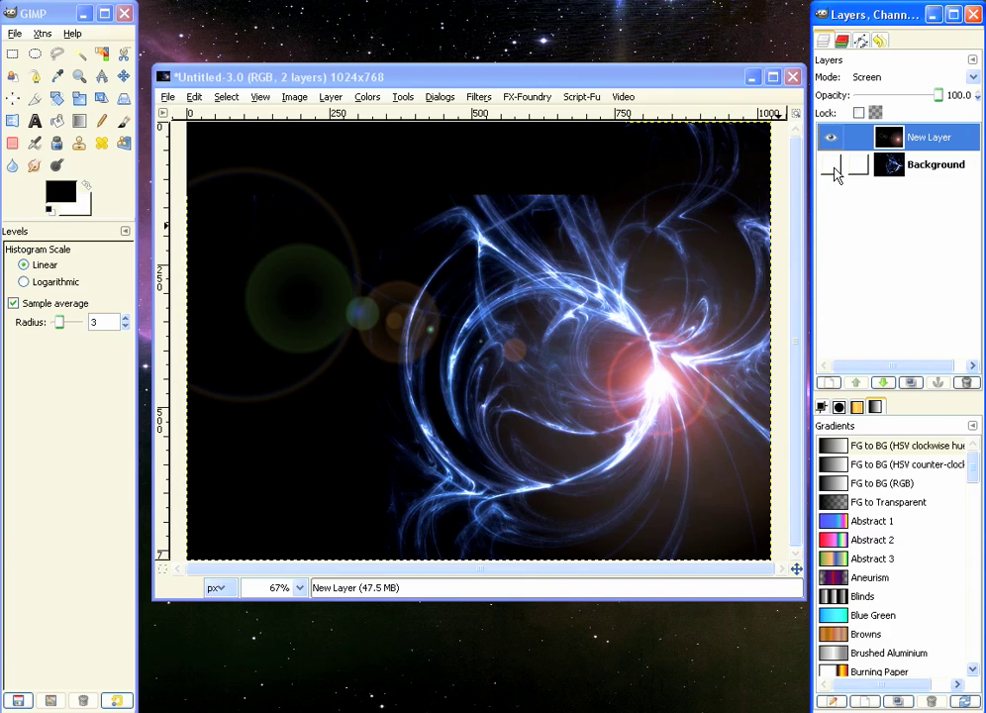
In Curves, reshape the Red and Green channel curves to shift the flare's tint.
{"action": "left_click", "coordinate": [367, 97]}
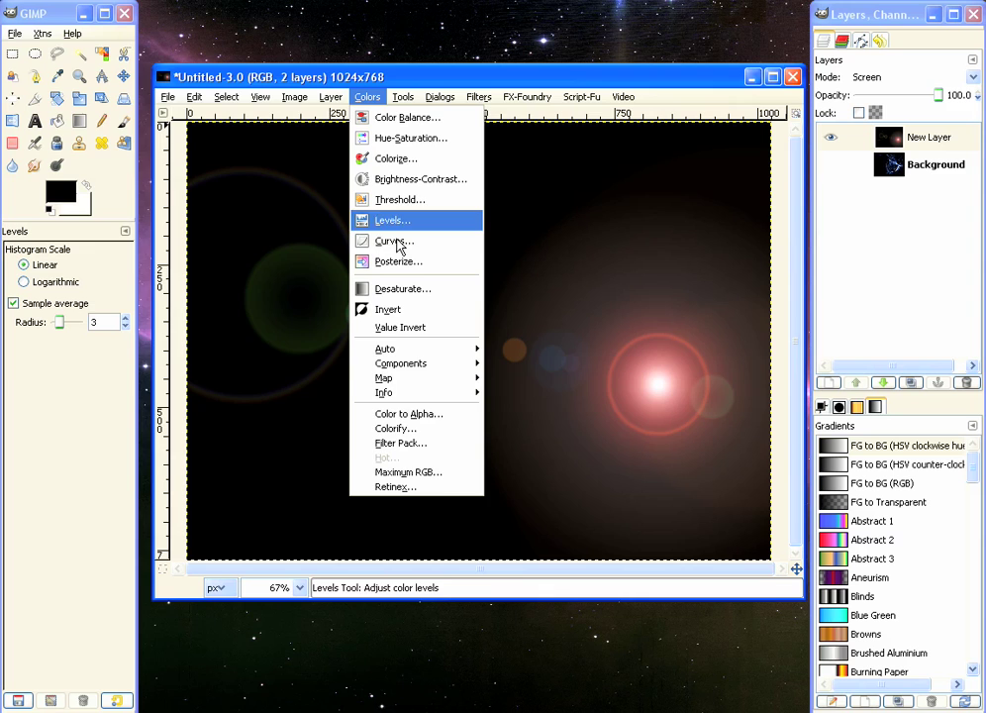
{"action": "left_click", "coordinate": [392, 241]}
{"action": "left_click", "coordinate": [164, 125]}
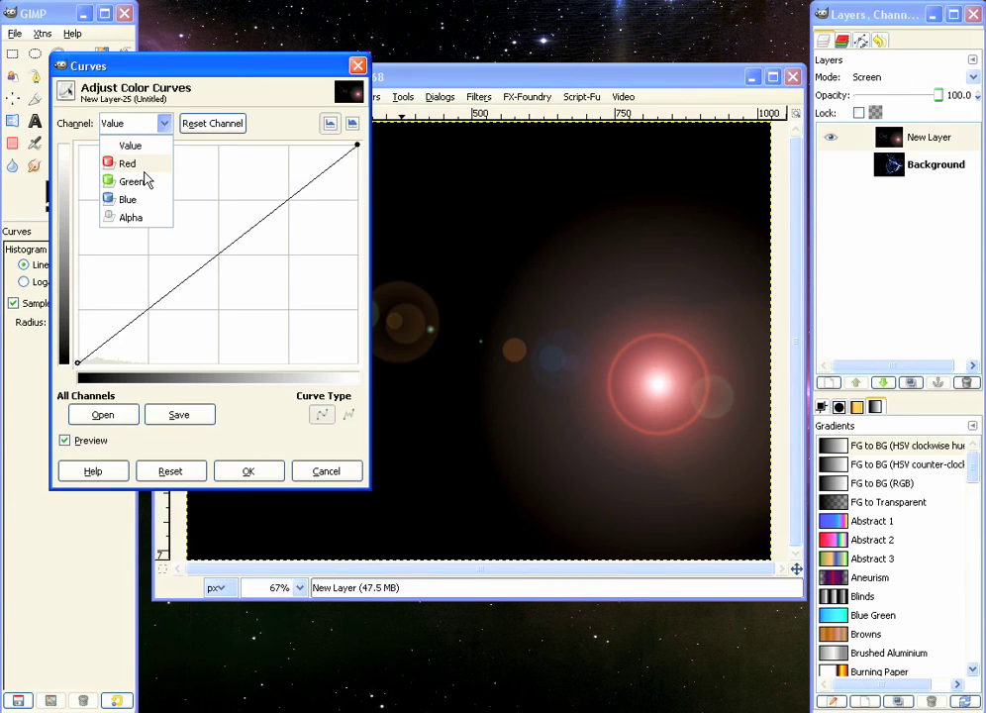
{"action": "left_click", "coordinate": [141, 173]}
{"action": "left_click_drag", "start_coordinate": [220, 267], "coordinate": [193, 229]}
{"action": "left_click", "coordinate": [165, 124]}
{"action": "left_click", "coordinate": [139, 201]}
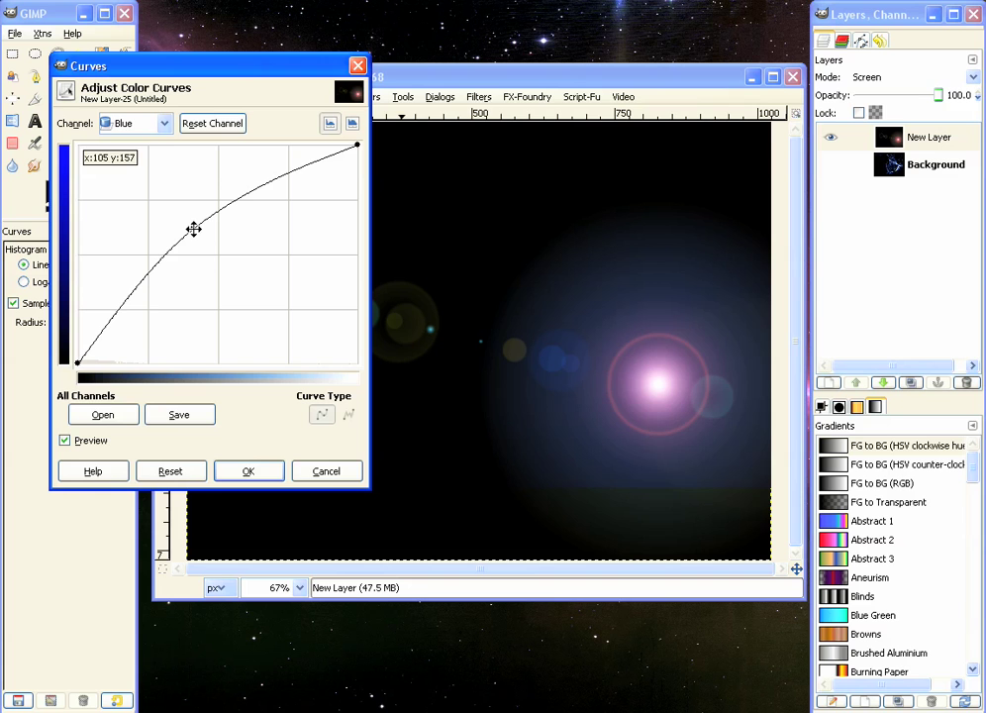
{"action": "left_click", "coordinate": [166, 124]}
{"action": "left_click", "coordinate": [158, 182]}
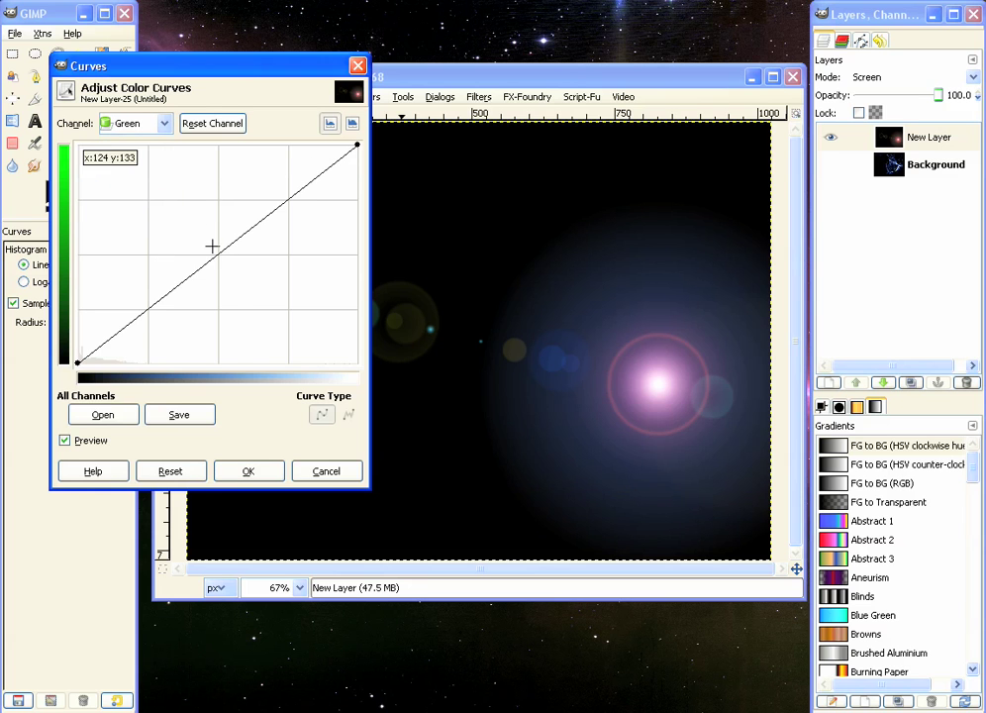
{"action": "left_click_drag", "start_coordinate": [212, 246], "coordinate": [176, 212]}
{"action": "left_click", "coordinate": [164, 123]}
{"action": "left_click", "coordinate": [111, 151]}
{"action": "left_click", "coordinate": [162, 123]}
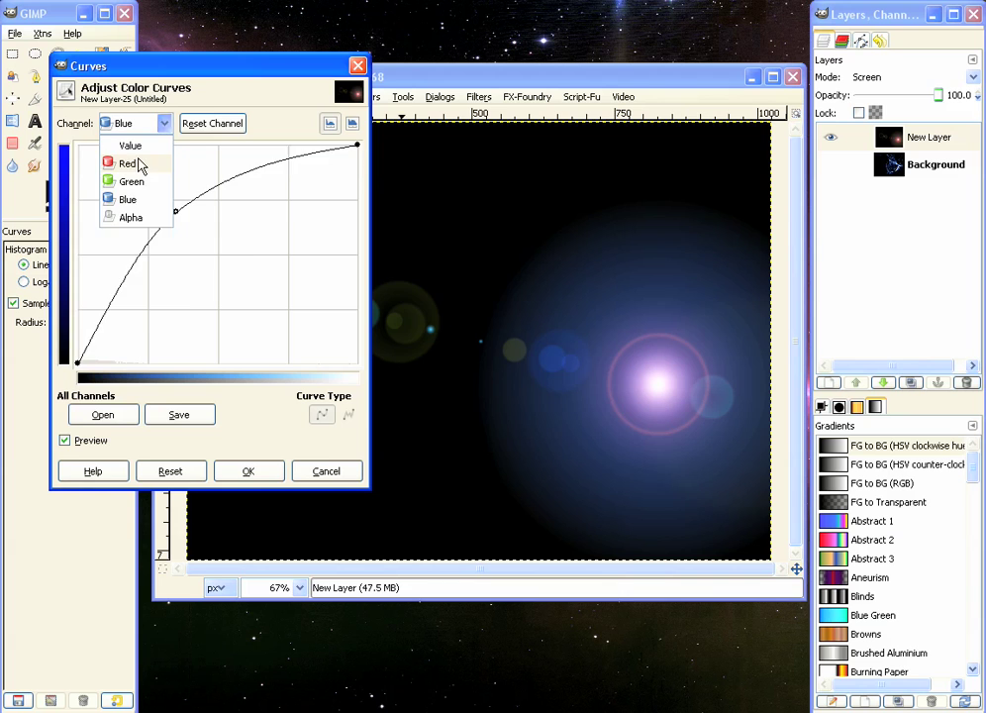
{"action": "left_click", "coordinate": [127, 161]}
{"action": "left_click_drag", "start_coordinate": [239, 277], "coordinate": [247, 285]}
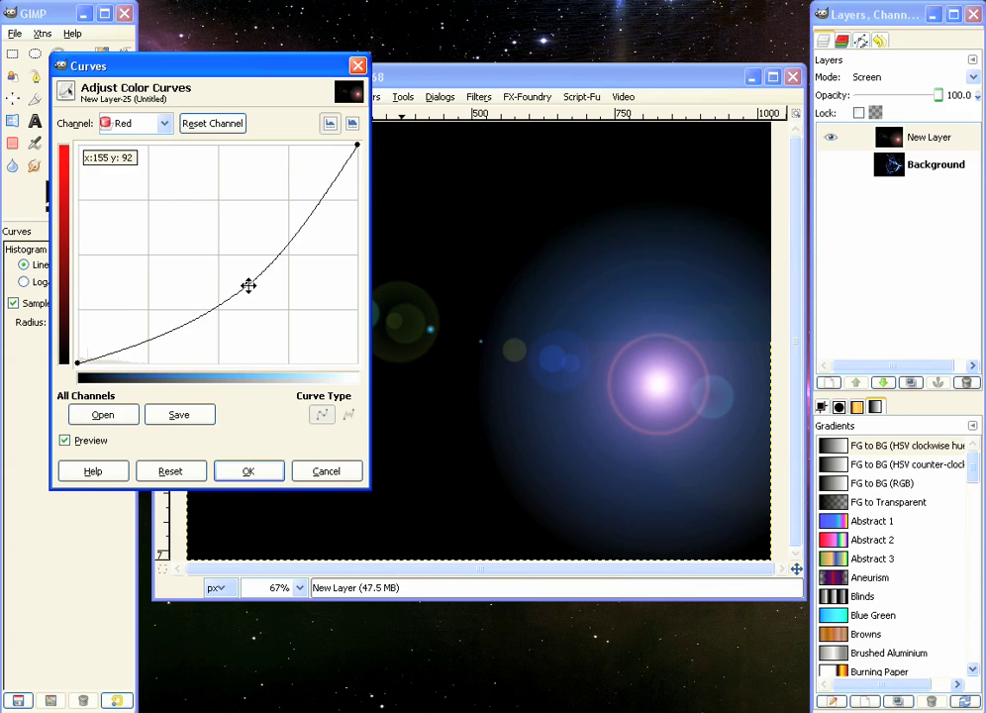
Add an S-shaped contrast curve on the Value channel, darkening the shadows.
{"action": "left_click", "coordinate": [163, 123]}
{"action": "left_click", "coordinate": [123, 142]}
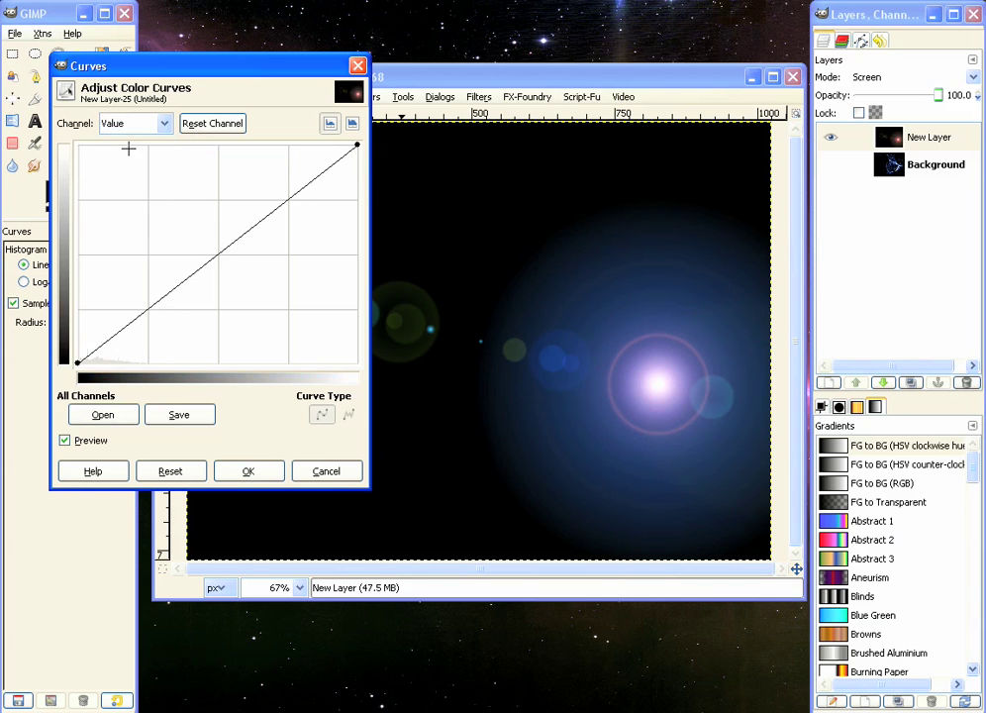
{"action": "left_click", "coordinate": [295, 204]}
{"action": "mouse_move", "coordinate": [295, 204]}
{"action": "left_mouse_down"}
{"action": "mouse_move", "coordinate": [234, 269]}
{"action": "mouse_move", "coordinate": [299, 206]}
{"action": "mouse_move", "coordinate": [281, 196]}
{"action": "left_mouse_up"}
{"action": "left_click", "coordinate": [160, 320]}
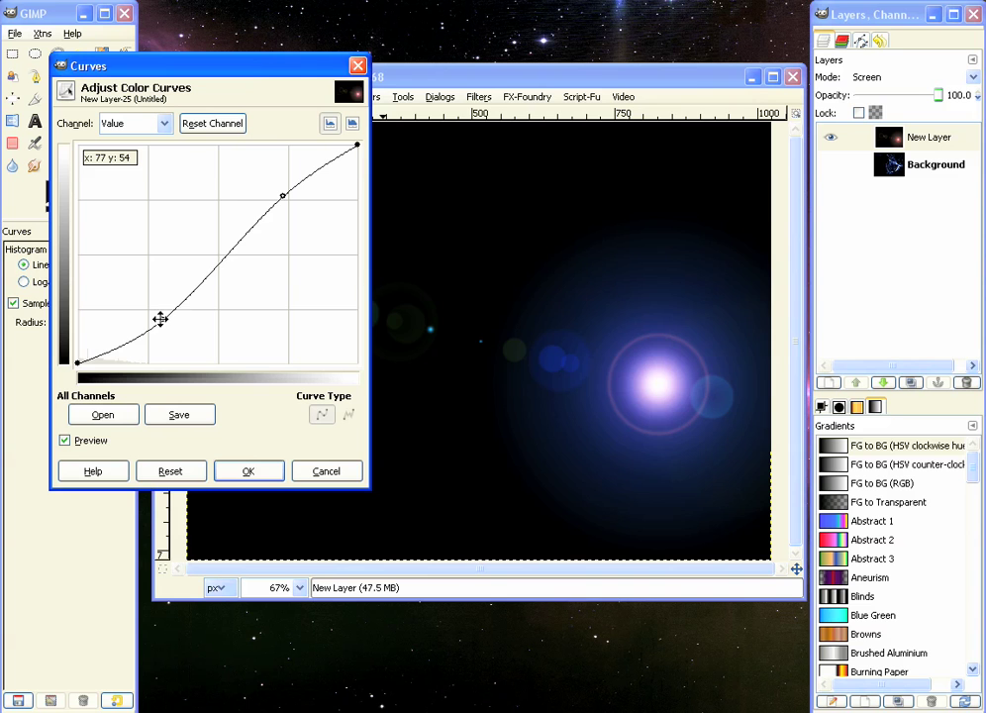
{"action": "left_click_drag", "start_coordinate": [160, 319], "coordinate": [151, 320]}
Apply the Curves adjustment and turn the Background layer back on.
{"action": "key", "text": "Return"}
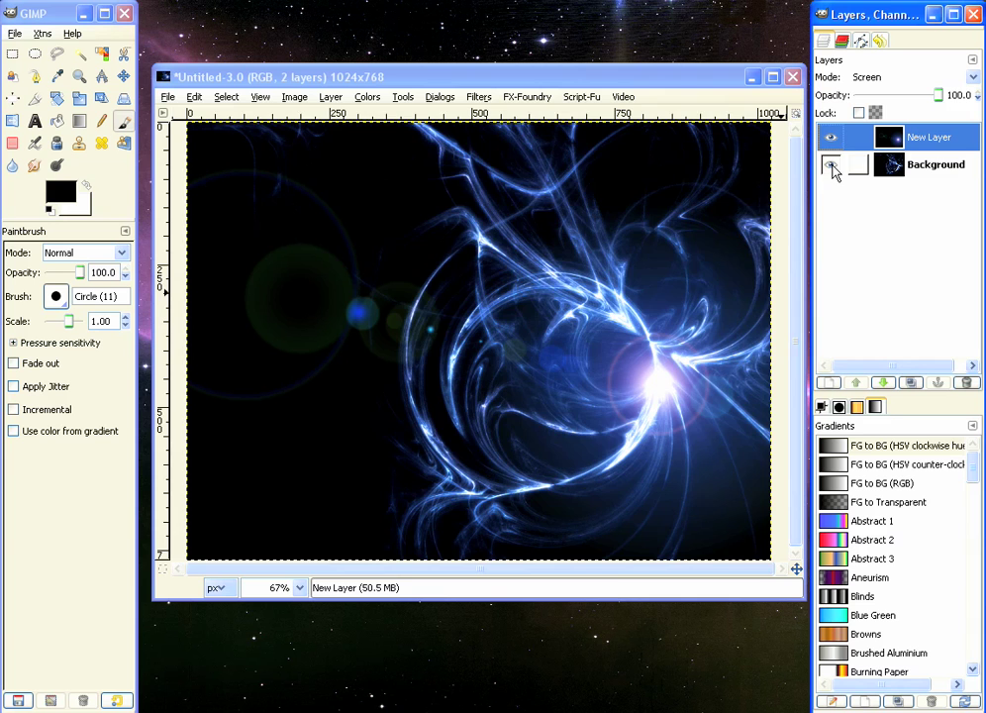
{"action": "left_click", "coordinate": [831, 164]}
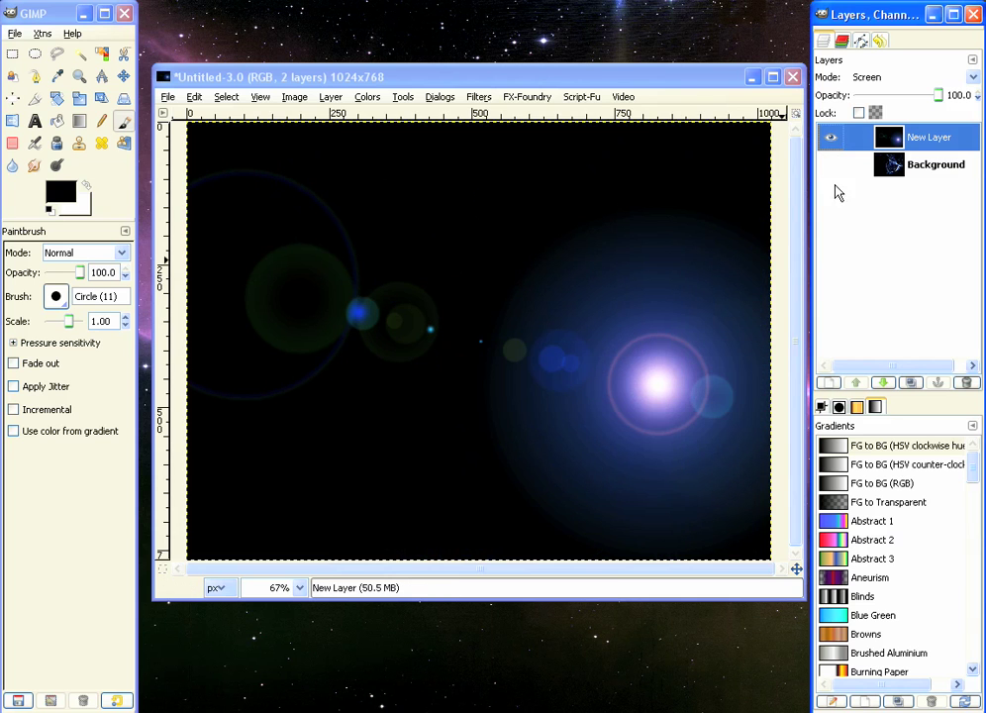
{"action": "left_click", "coordinate": [831, 164]}
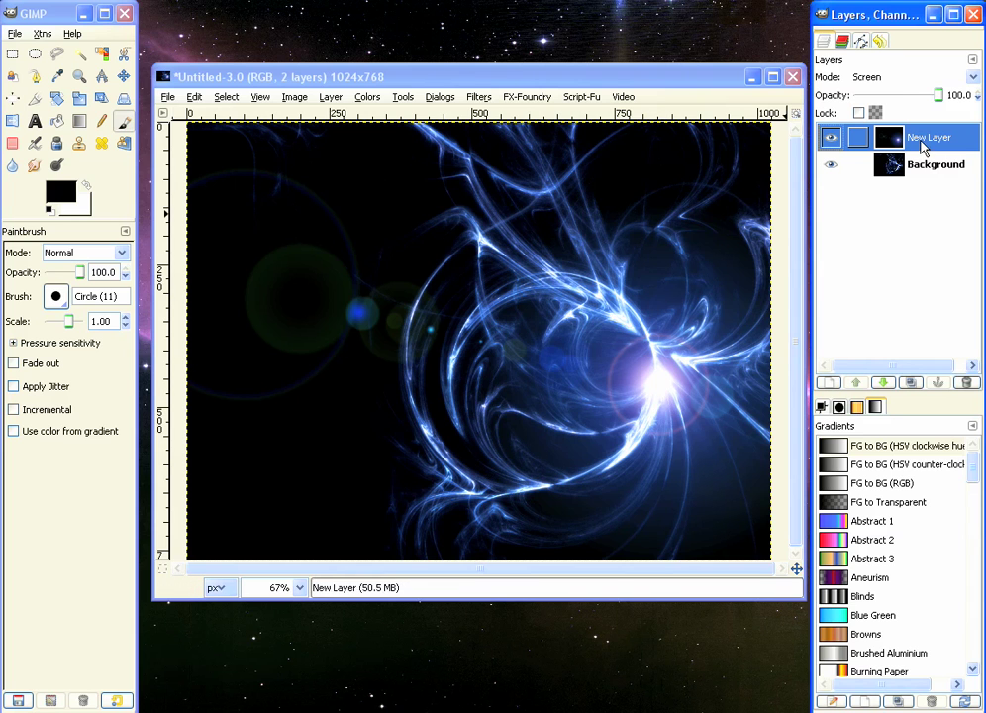
Keep the flare layer in Screen mode and Merge Down into the Background.
{"action": "left_click", "coordinate": [860, 77]}
{"action": "left_click", "coordinate": [877, 345]}
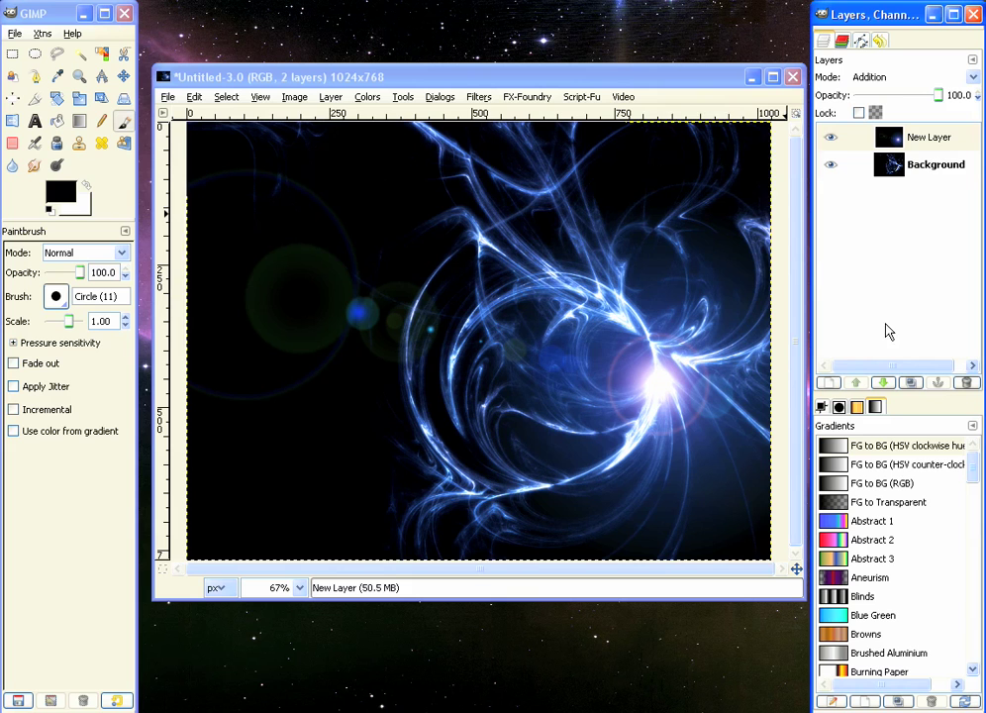
{"action": "left_click", "coordinate": [888, 79]}
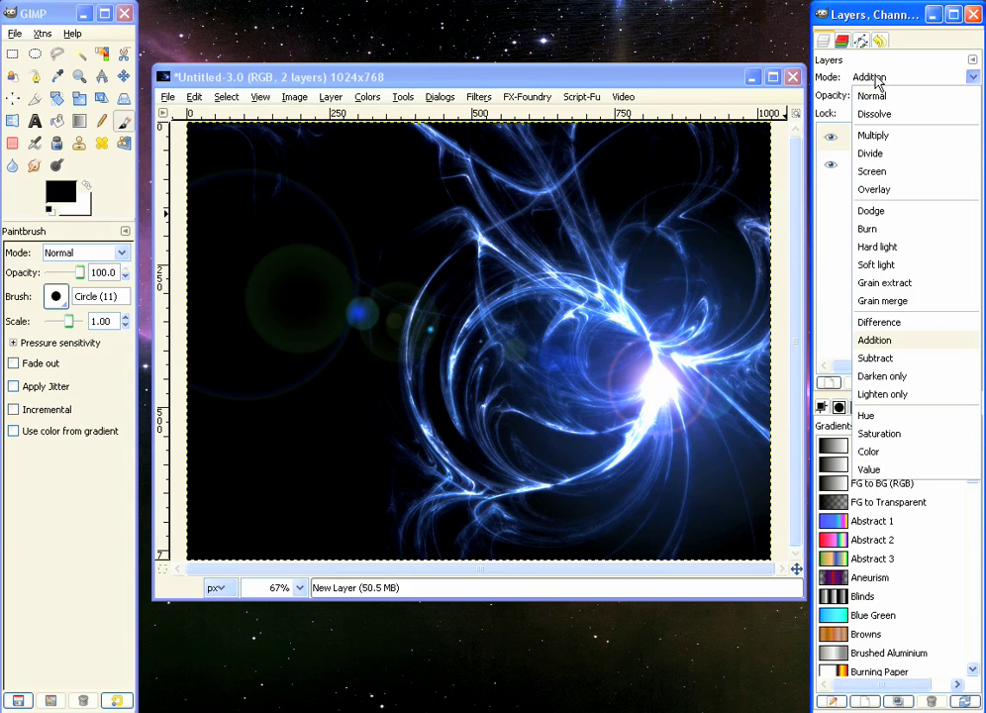
{"action": "left_click", "coordinate": [876, 169]}
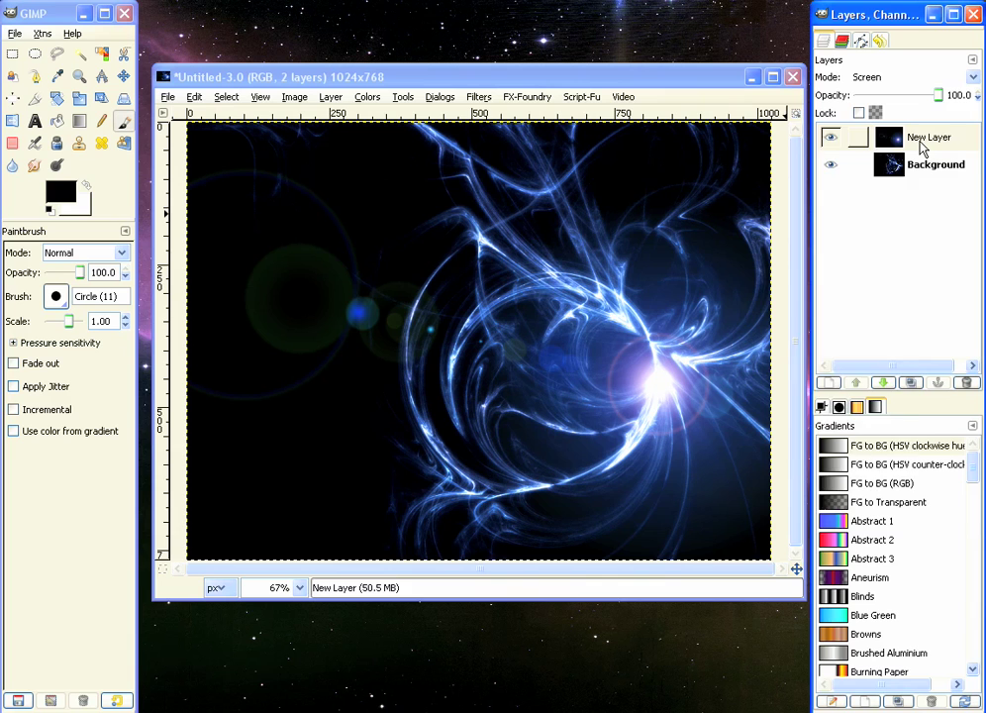
{"action": "right_click", "coordinate": [921, 143]}
{"action": "left_click", "coordinate": [843, 234]}
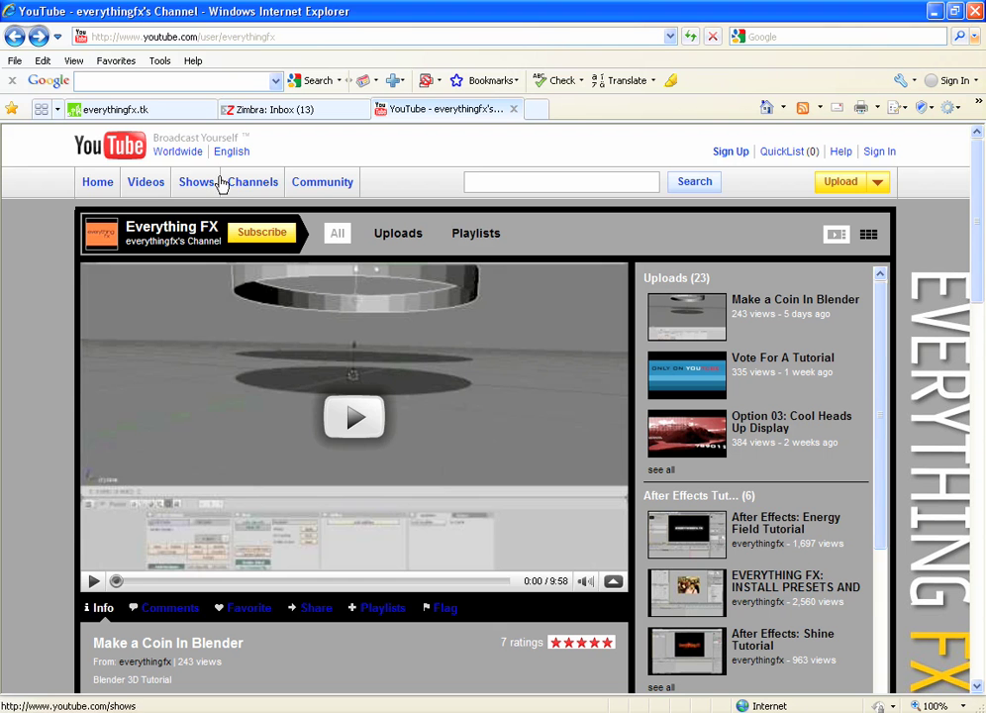
{"action": "left_click", "coordinate": [135, 114]}
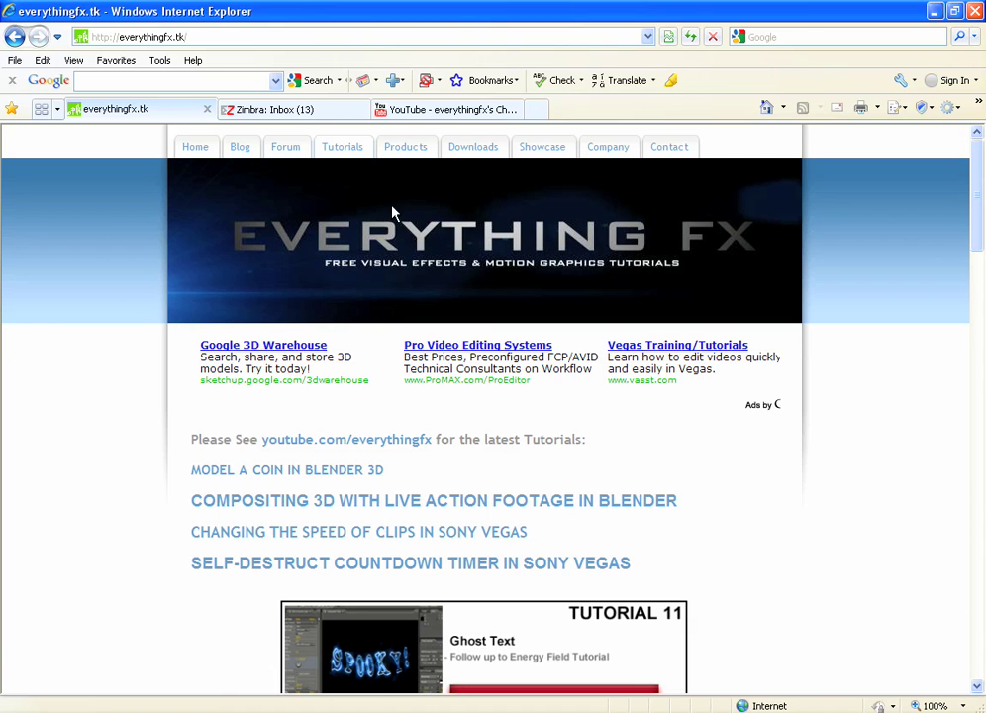
{"action": "left_click", "coordinate": [480, 148]}
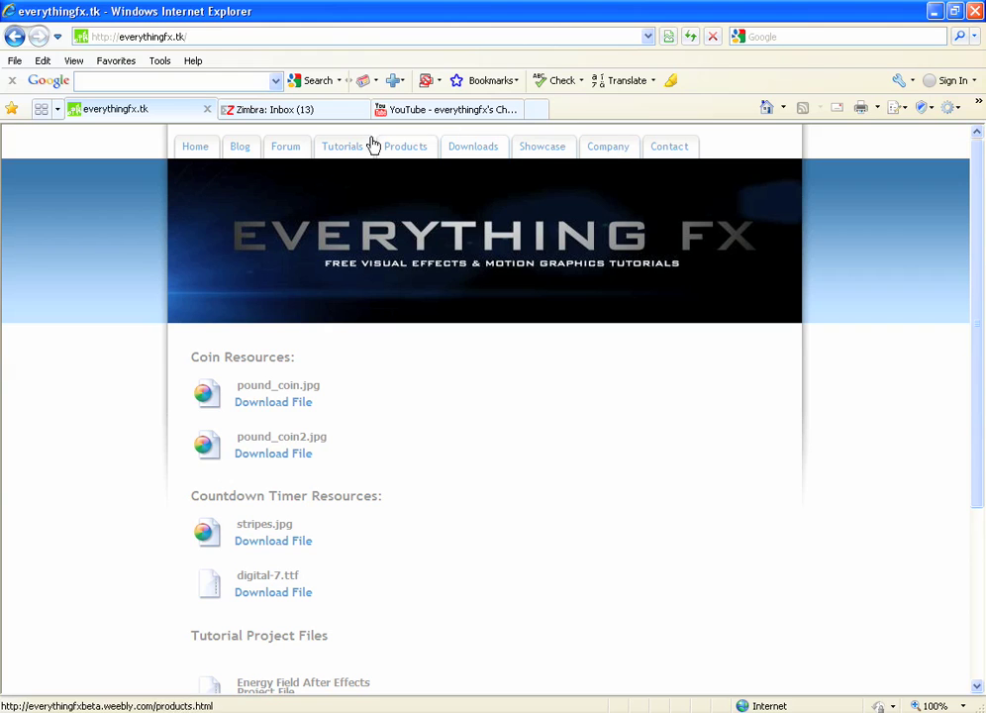
{"action": "left_click", "coordinate": [542, 150]}
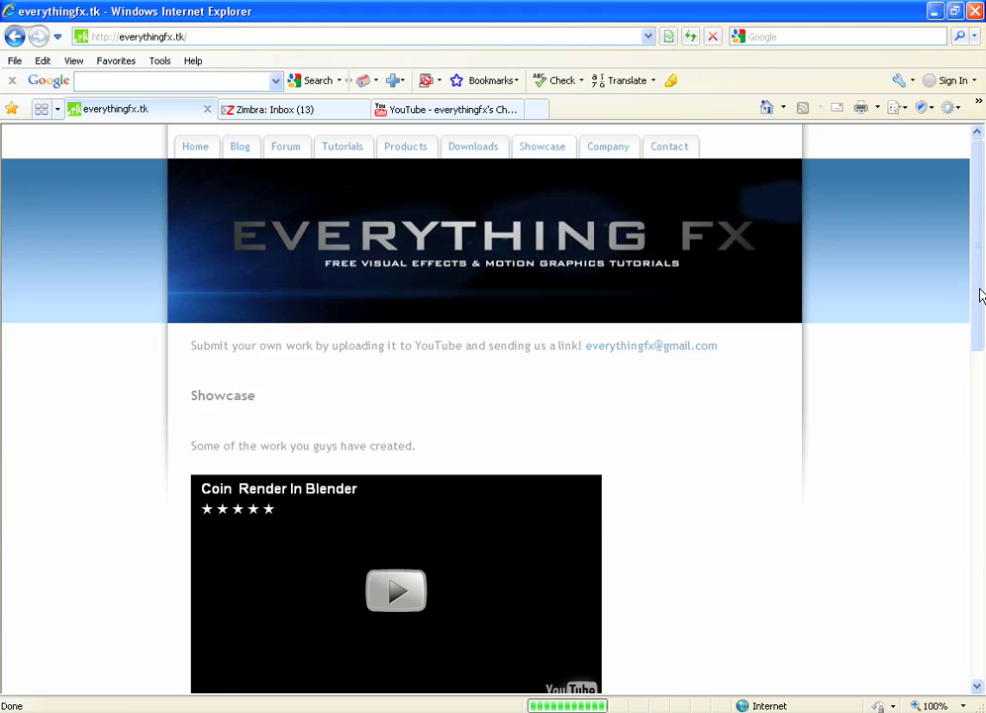
{"action": "scroll", "coordinate": [980, 295], "scroll_direction": "down", "scroll_amount": 7}
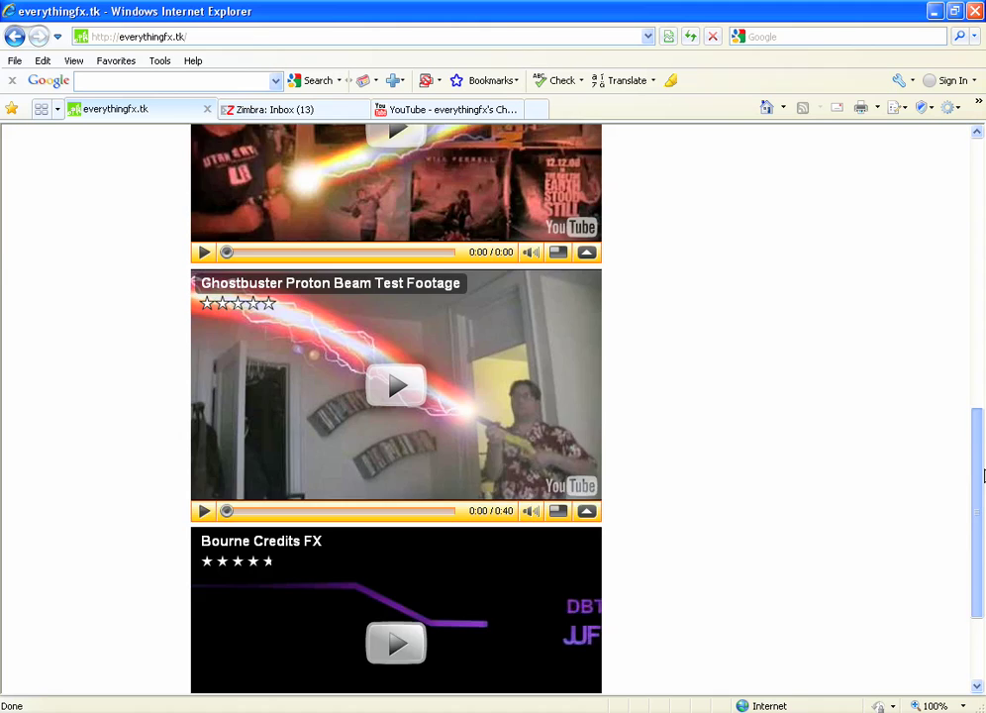
{"action": "left_click_drag", "start_coordinate": [983, 475], "coordinate": [969, 220]}
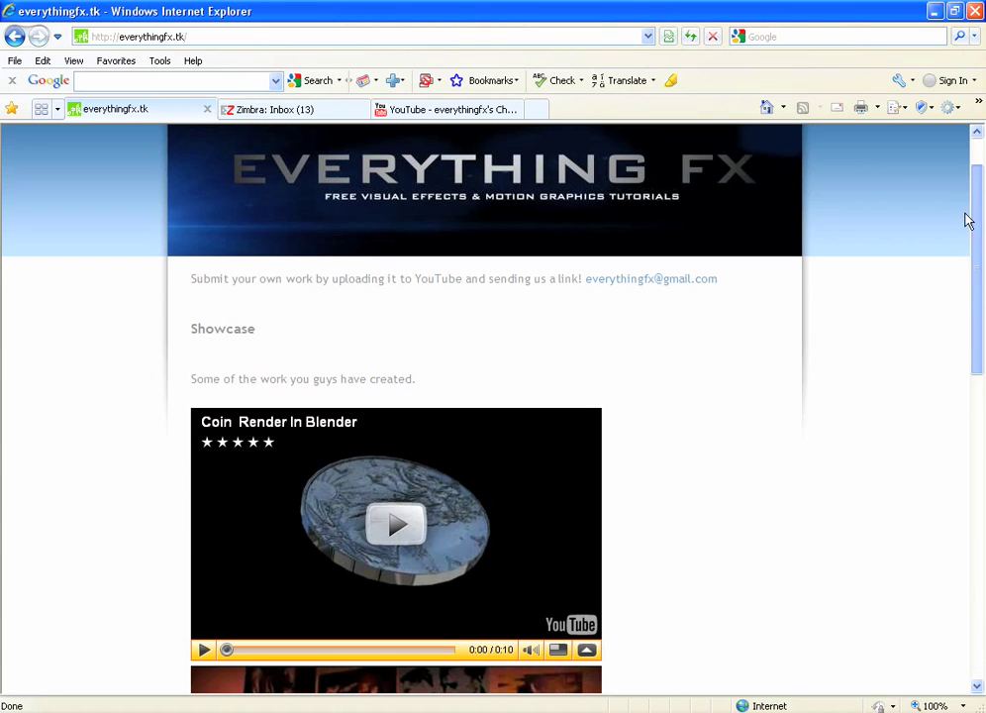
{"action": "left_click", "coordinate": [411, 110]}
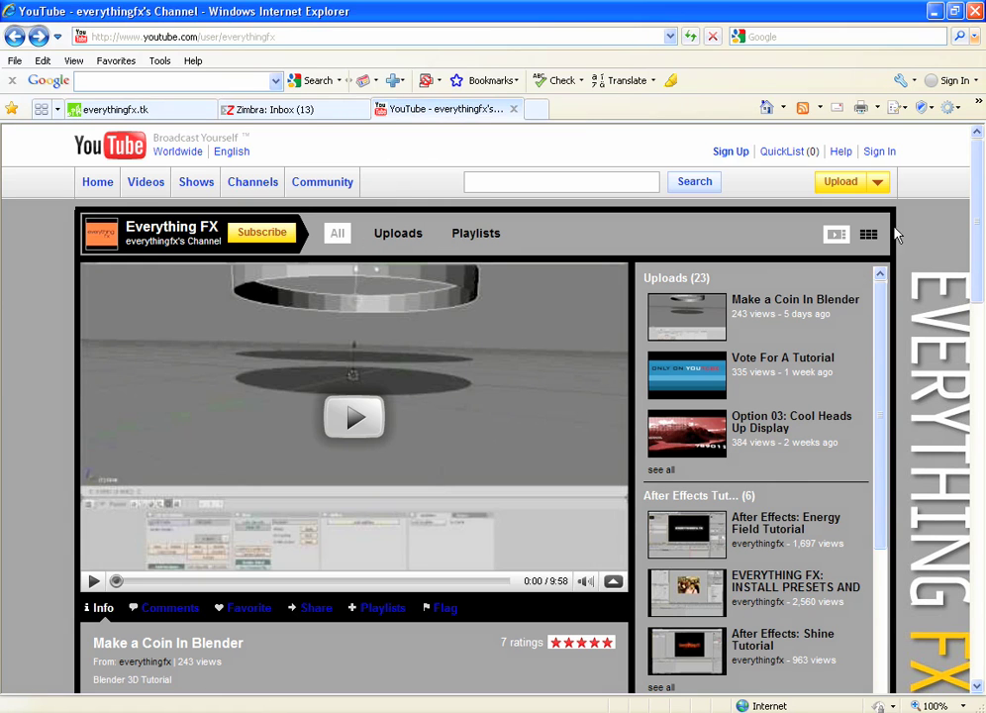
{"action": "left_click_drag", "start_coordinate": [978, 213], "coordinate": [983, 379]}
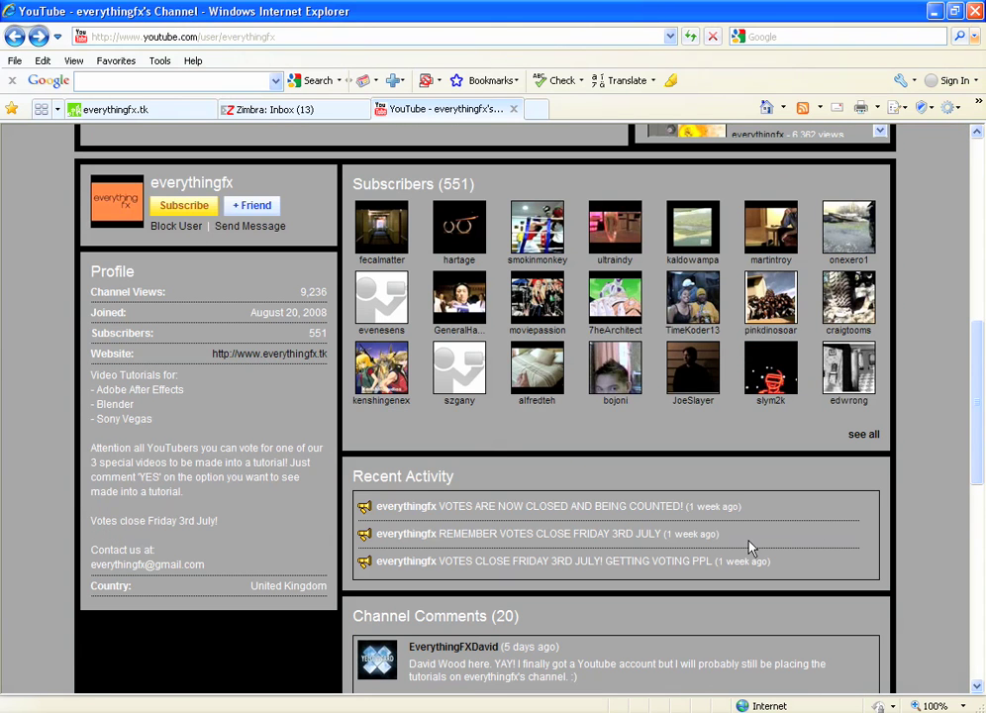
{"action": "left_click", "coordinate": [41, 36]}
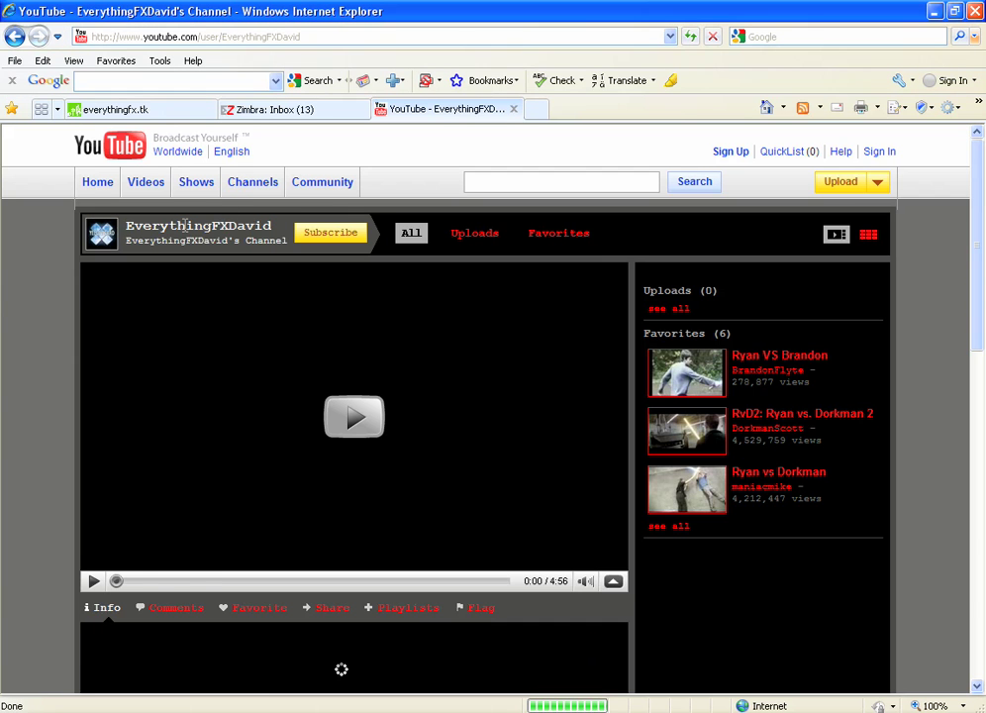
{"action": "left_click", "coordinate": [151, 111]}
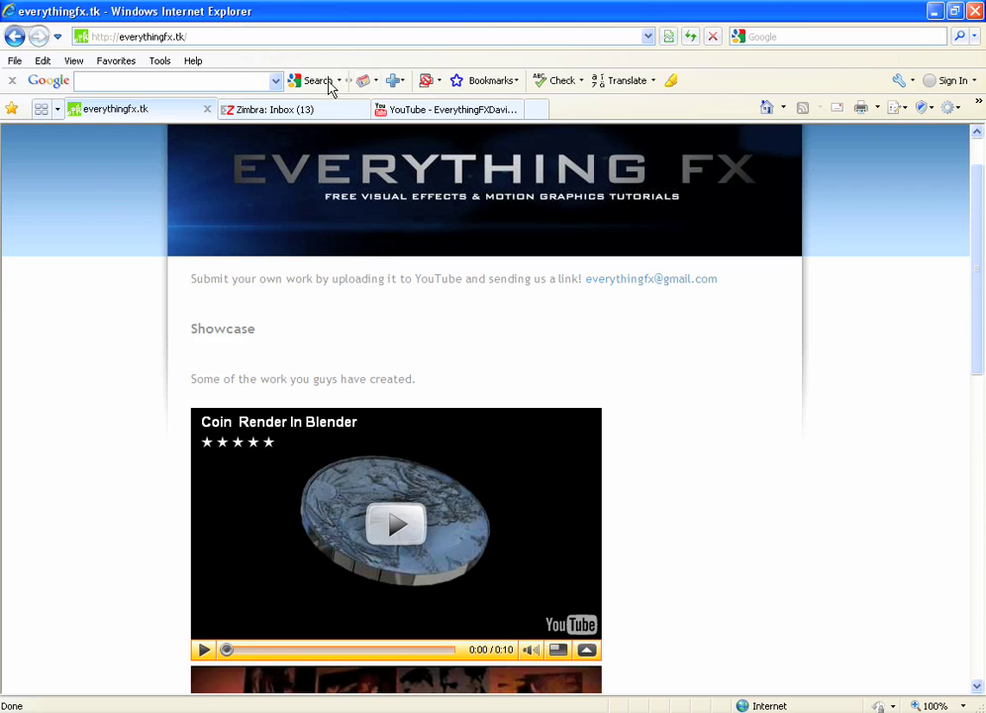
{"action": "left_click", "coordinate": [935, 11]}
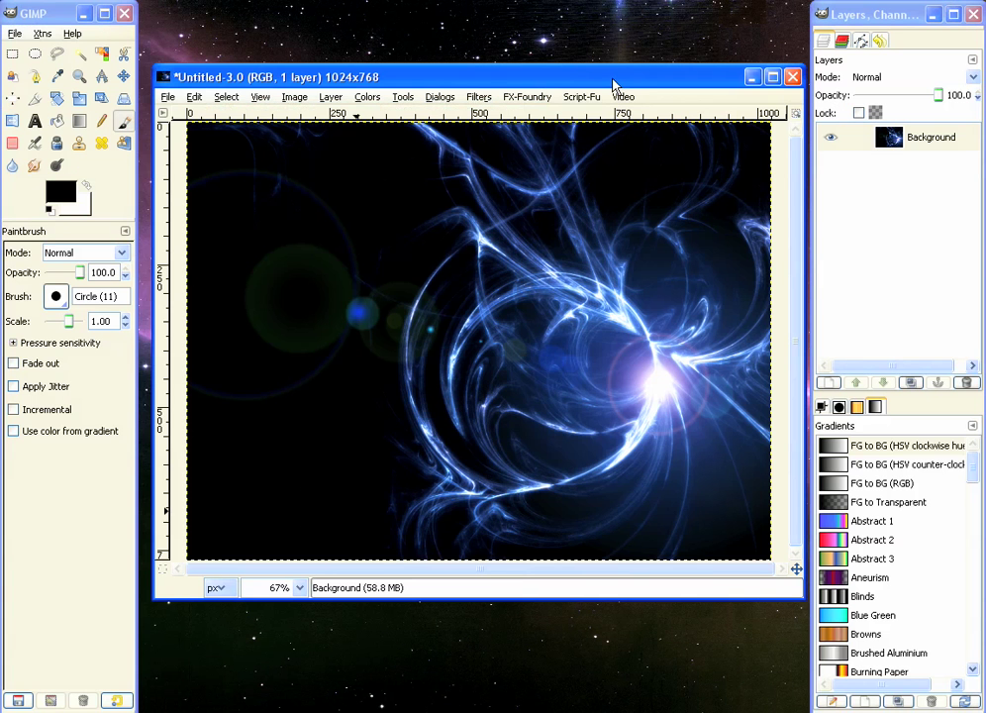
Maximize the image window and set the zoom to 100%.
{"action": "left_click", "coordinate": [772, 76]}
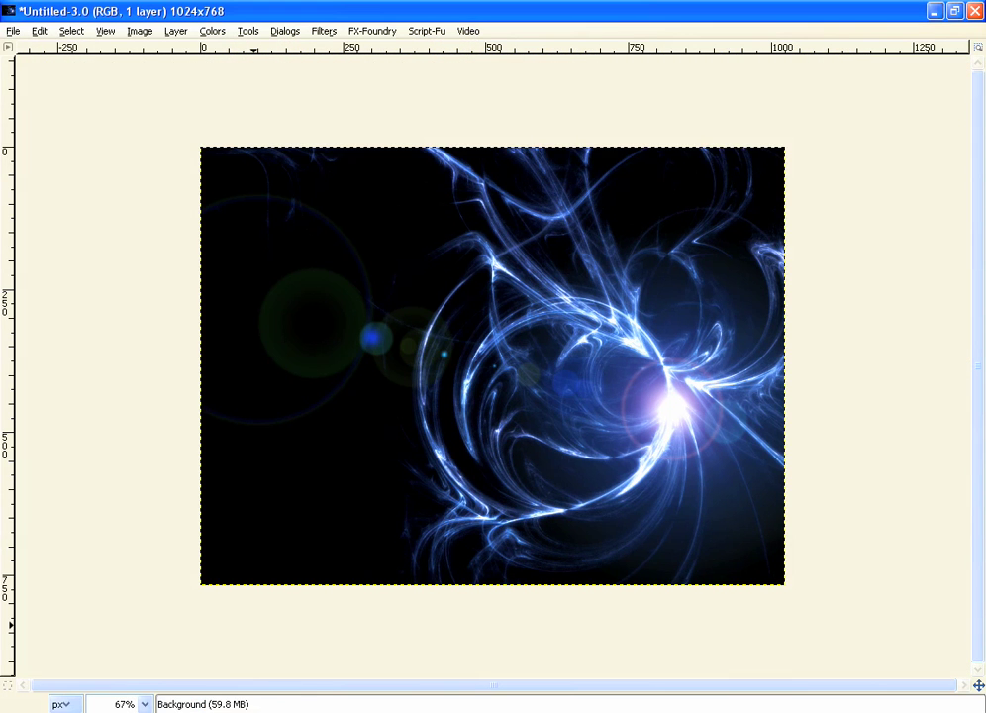
{"action": "left_click", "coordinate": [136, 704]}
{"action": "left_click", "coordinate": [136, 590]}
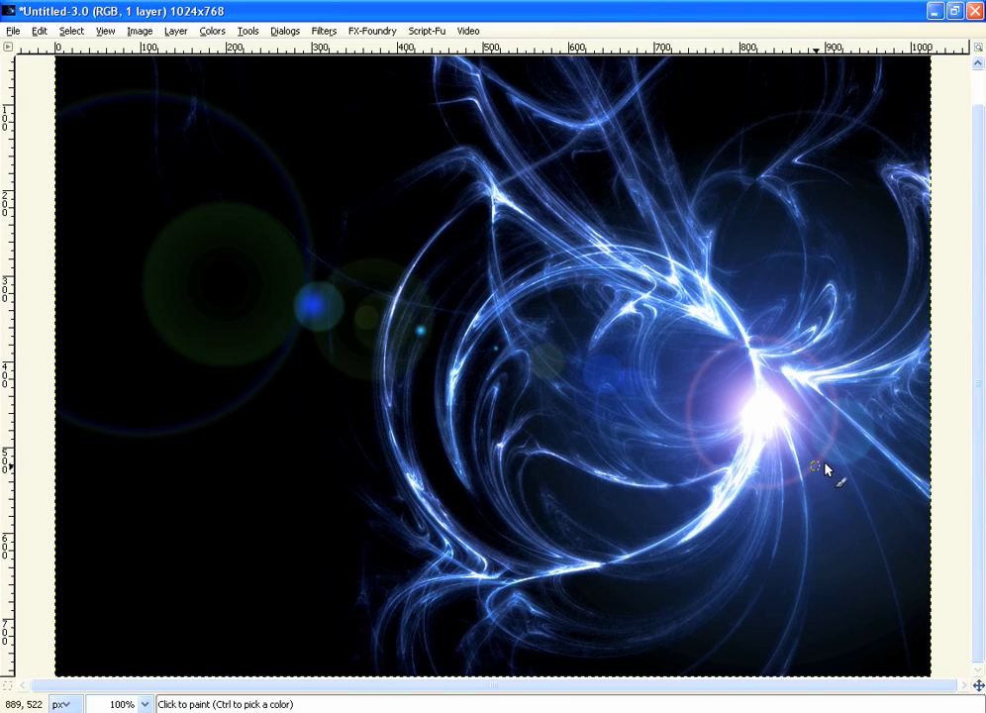